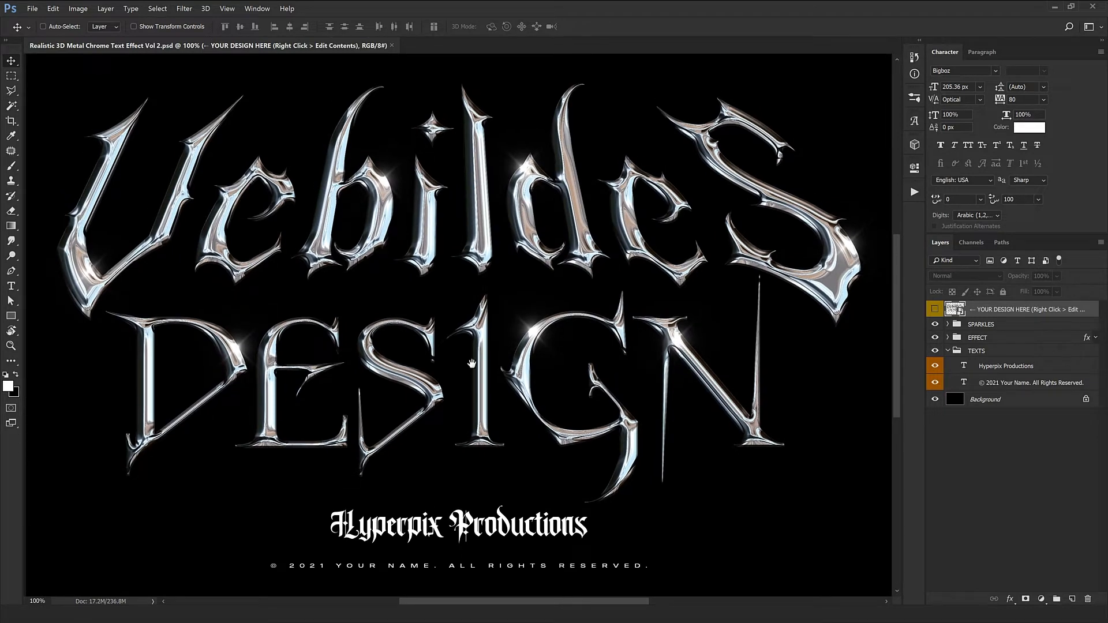
Open the contents of the YOUR DESIGN HERE smart object for editing
{"action": "left_click_drag", "start_coordinate": [472, 362], "coordinate": [479, 361]}
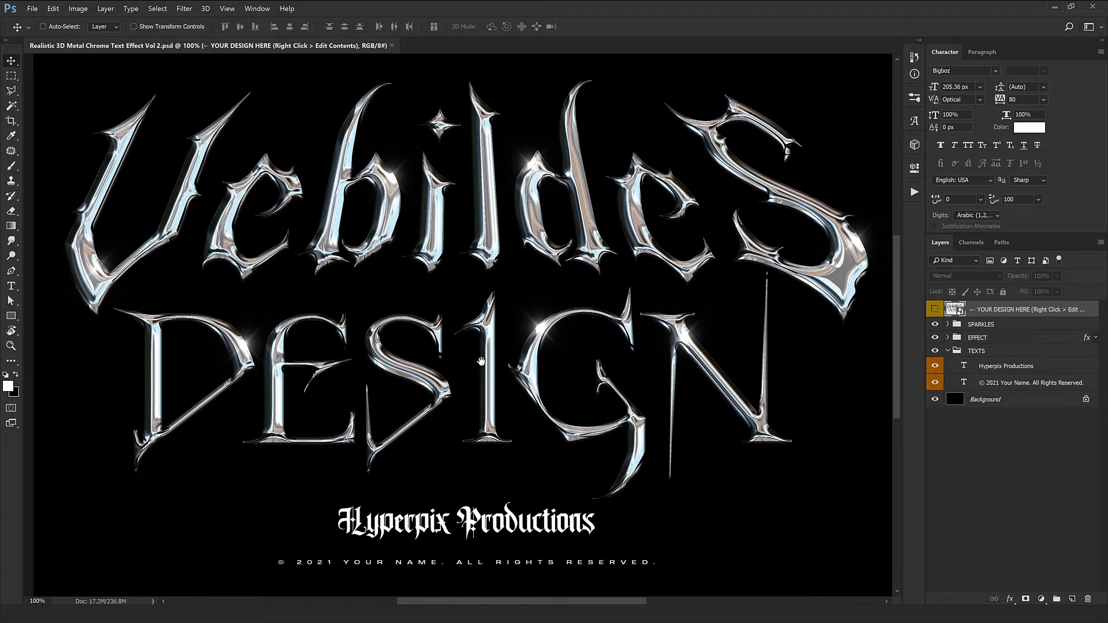
{"action": "scroll", "coordinate": [487, 370], "scroll_direction": "up", "scroll_amount": 2}
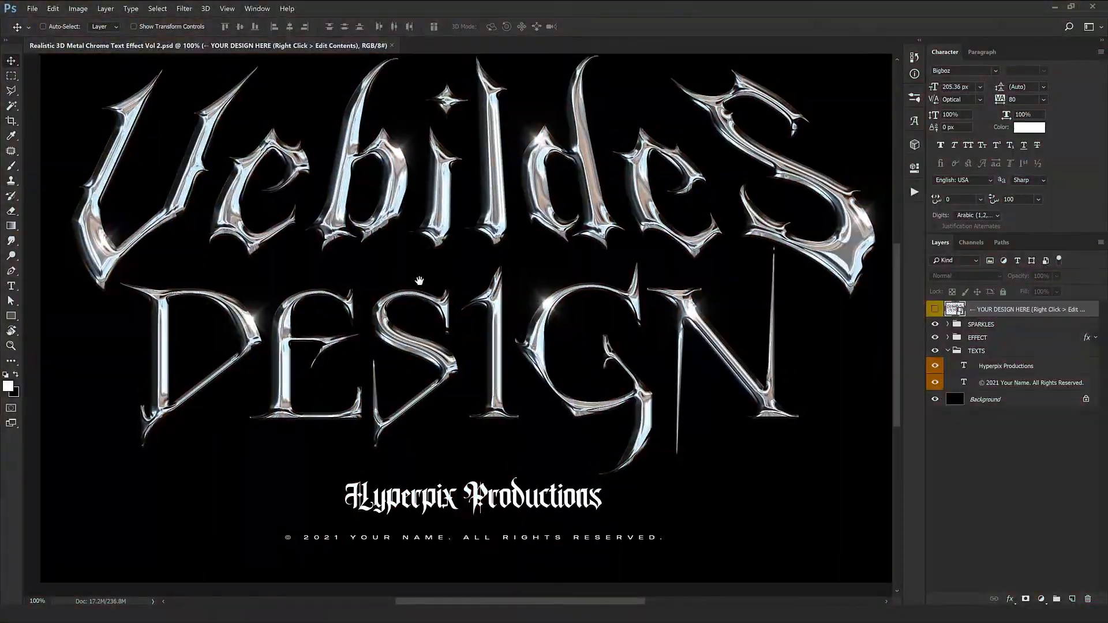
{"action": "left_click_drag", "start_coordinate": [419, 281], "coordinate": [411, 292]}
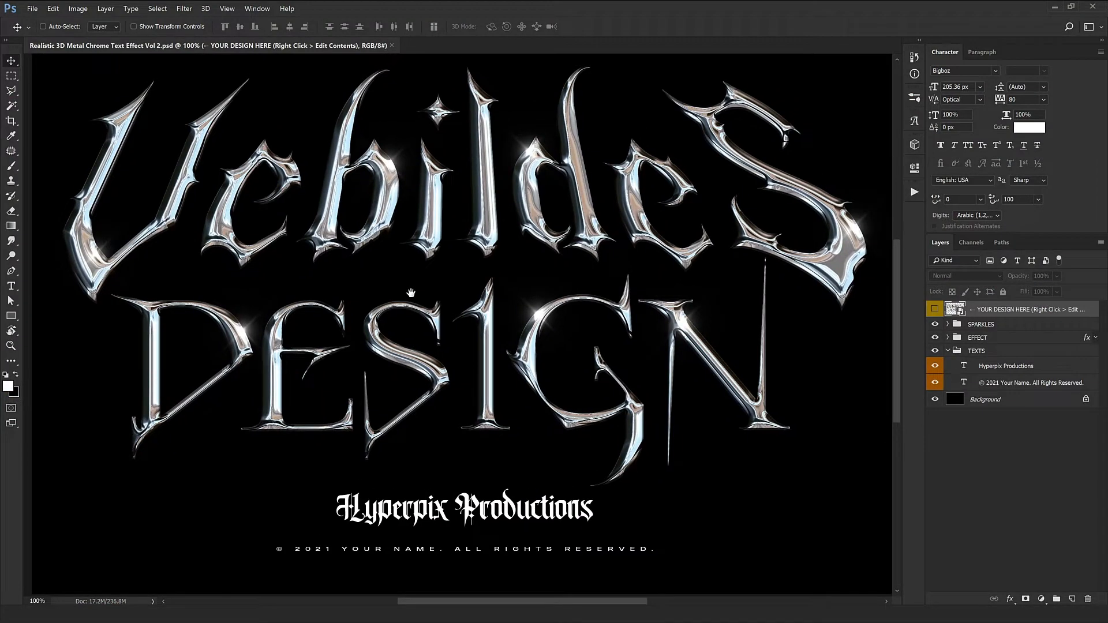
{"action": "scroll", "coordinate": [411, 293], "scroll_direction": "up", "scroll_amount": 1}
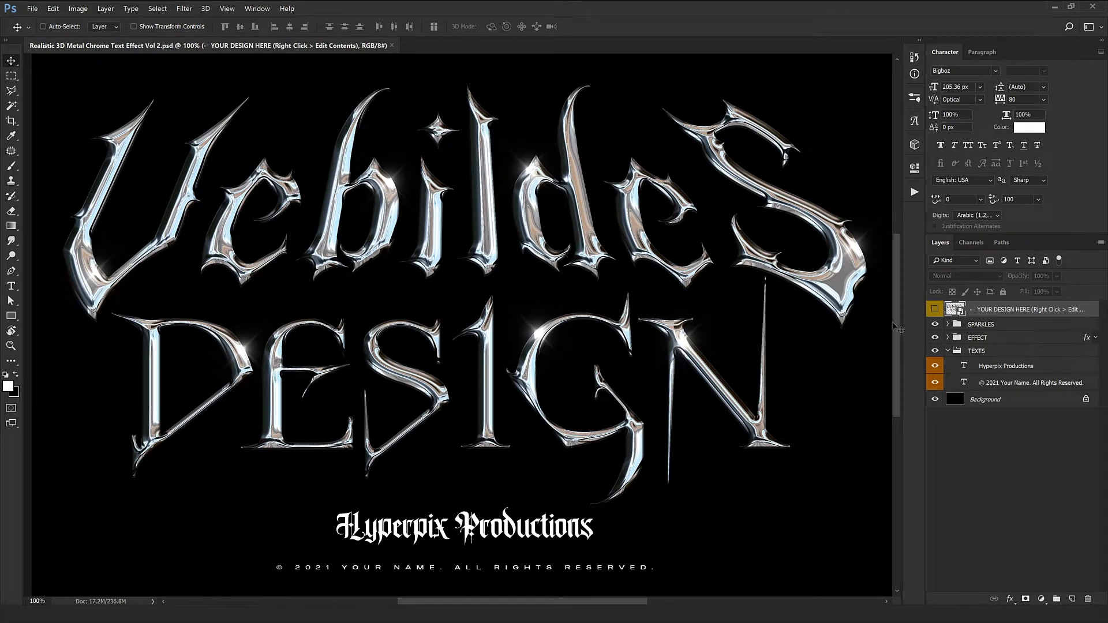
{"action": "right_click", "coordinate": [1029, 312]}
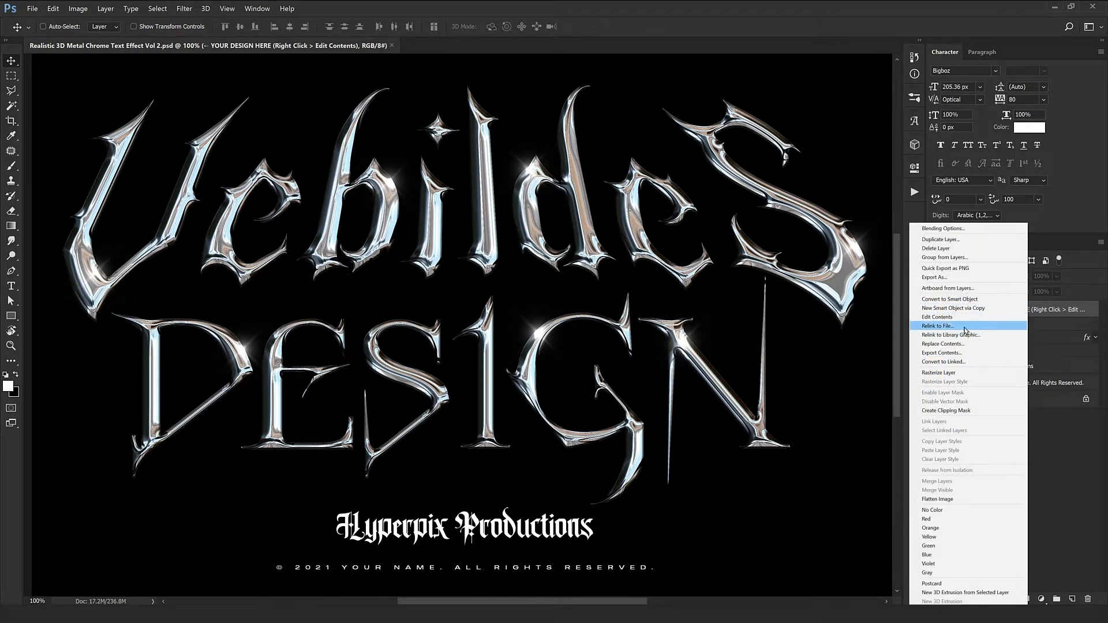
{"action": "left_click", "coordinate": [937, 318]}
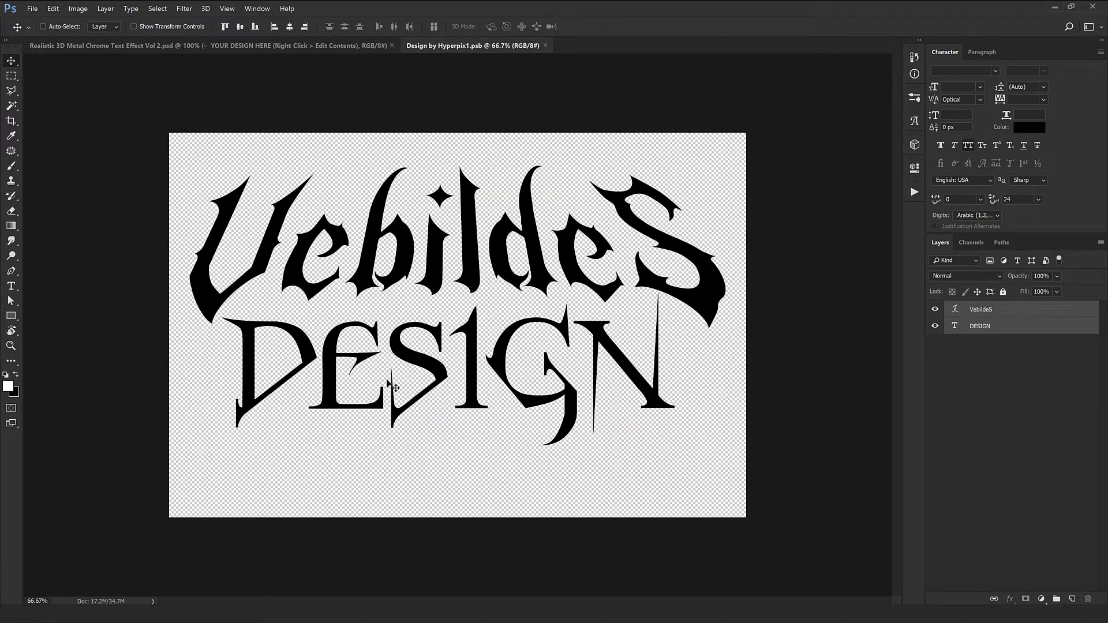
Replace the top line's text with ChromE and commit the edit
{"action": "key", "text": "ctrl+space"}
{"action": "left_click", "coordinate": [377, 317], "text": "ctrl"}
{"action": "left_click_drag", "start_coordinate": [377, 317], "coordinate": [376, 350]}
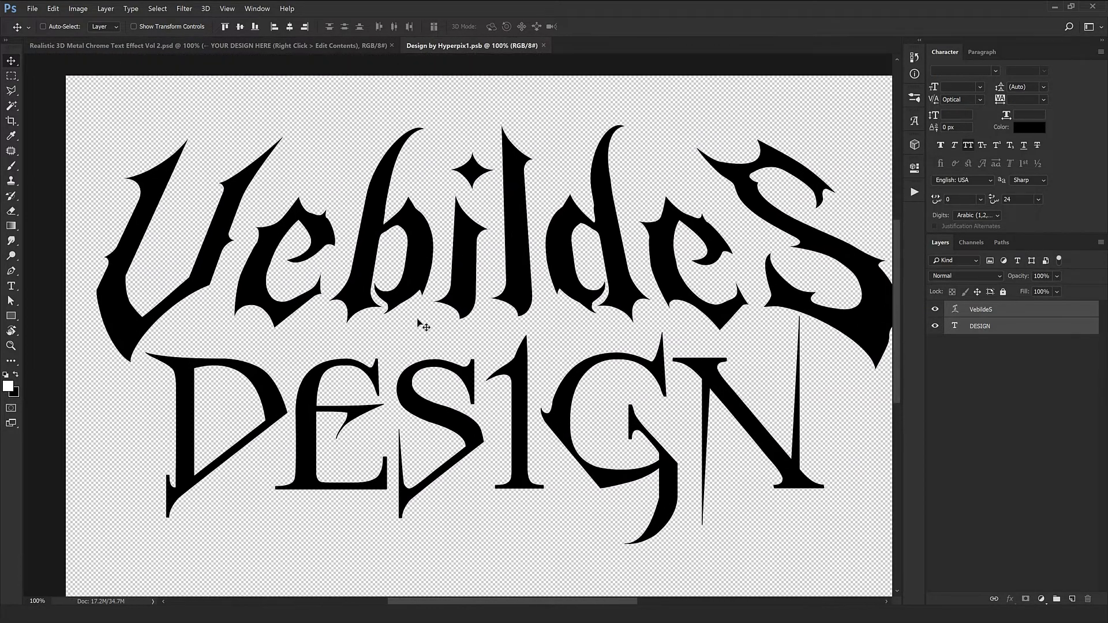
{"action": "scroll", "coordinate": [421, 323], "scroll_direction": "down", "scroll_amount": 1}
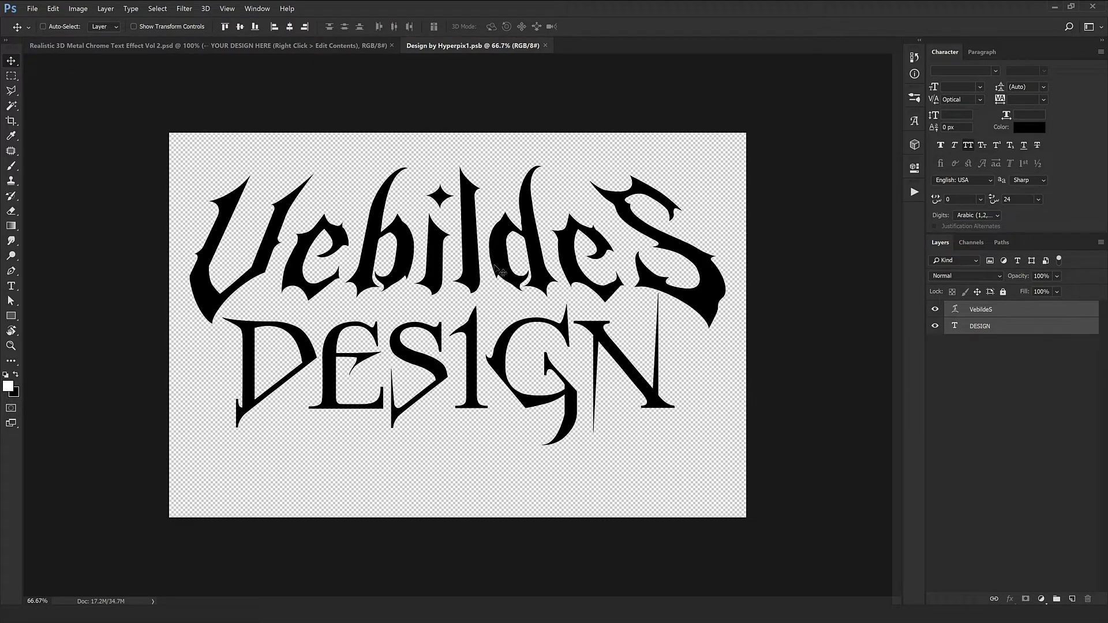
{"action": "double_click", "coordinate": [956, 309]}
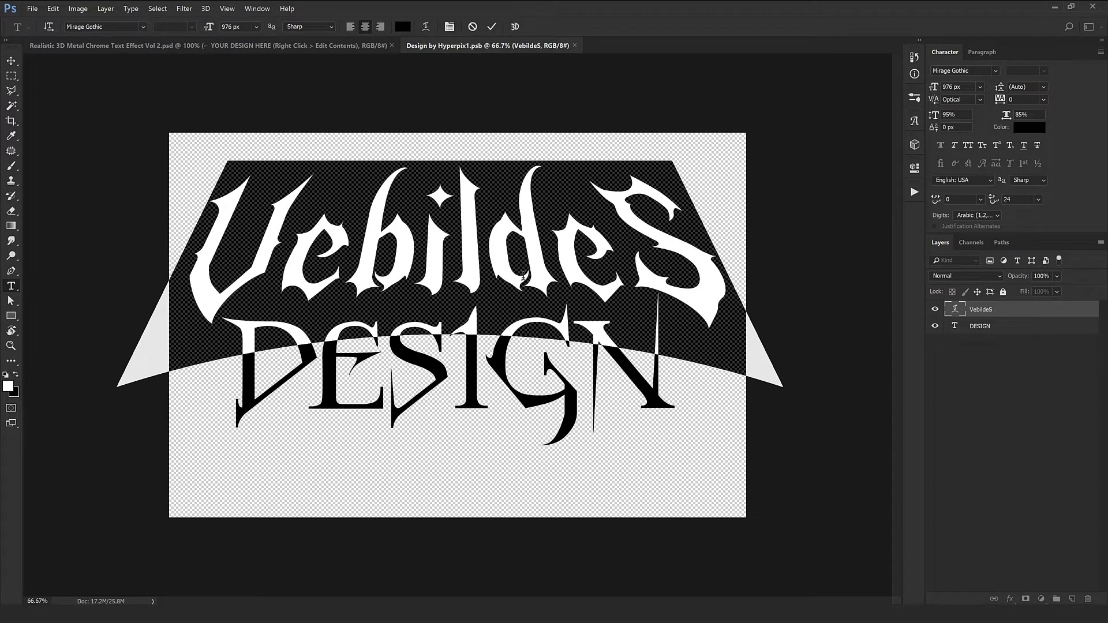
{"action": "type", "text": "C"}
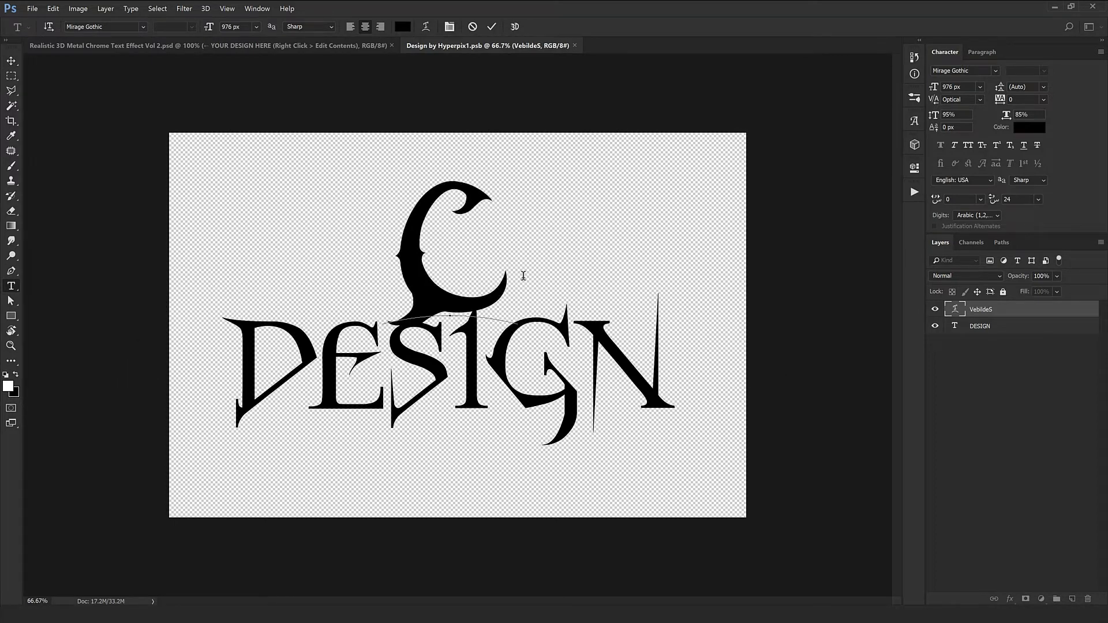
{"action": "type", "text": "hrome"}
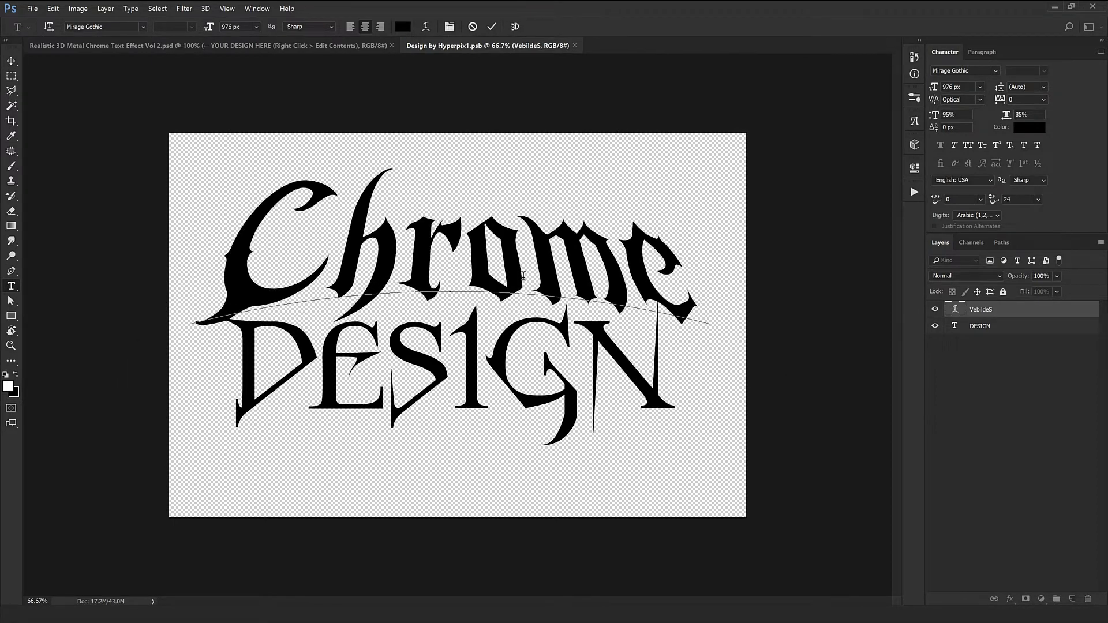
{"action": "key", "text": "BackSpace"}
{"action": "type", "text": "E"}
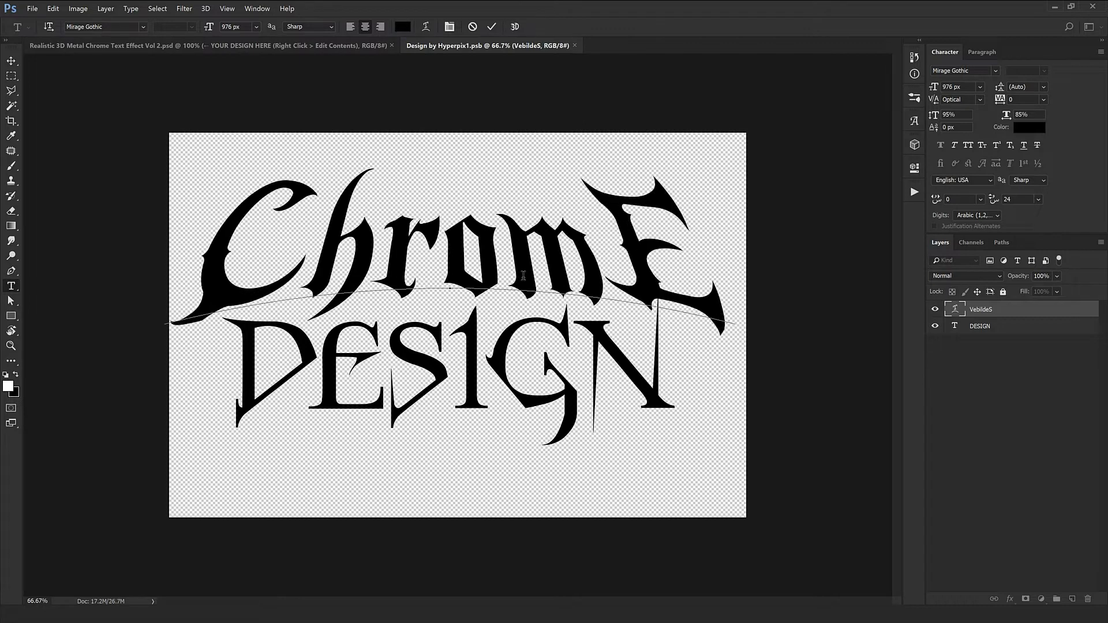
{"action": "left_click_drag", "start_coordinate": [601, 208], "coordinate": [673, 231]}
{"action": "left_click", "coordinate": [501, 248]}
{"action": "key", "text": "ctrl+Return"}
Nudge the ChromE text slightly right and scale it down to about 97%
{"action": "key", "text": "v"}
{"action": "left_click_drag", "start_coordinate": [466, 276], "coordinate": [468, 274]}
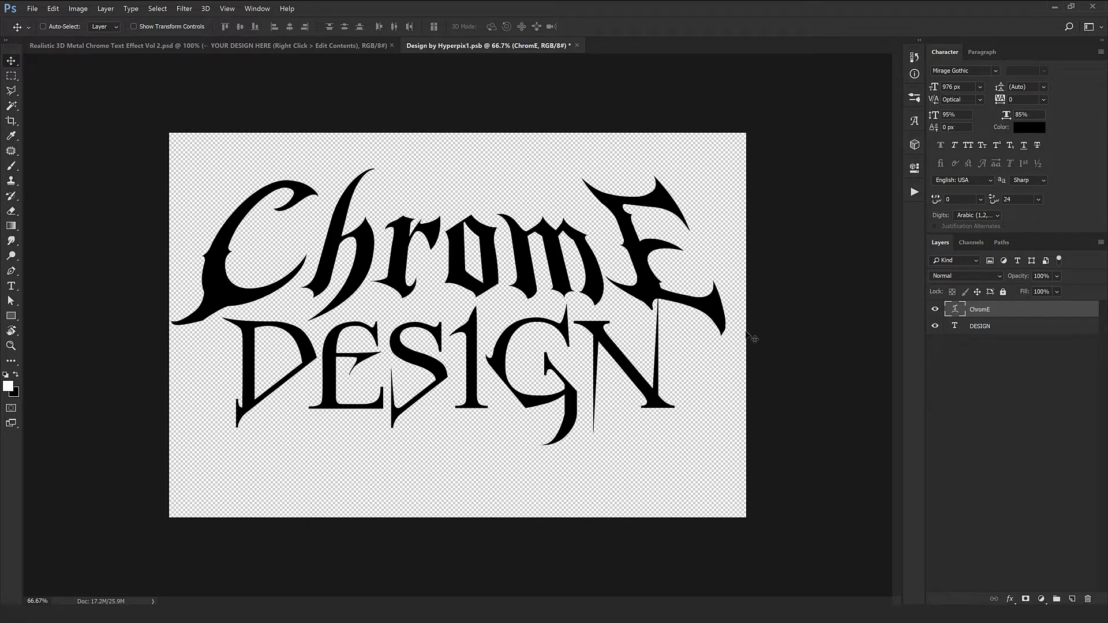
{"action": "key", "text": "shift+Right"}
{"action": "key", "text": "shift+Right"}
{"action": "key", "text": "ctrl+t"}
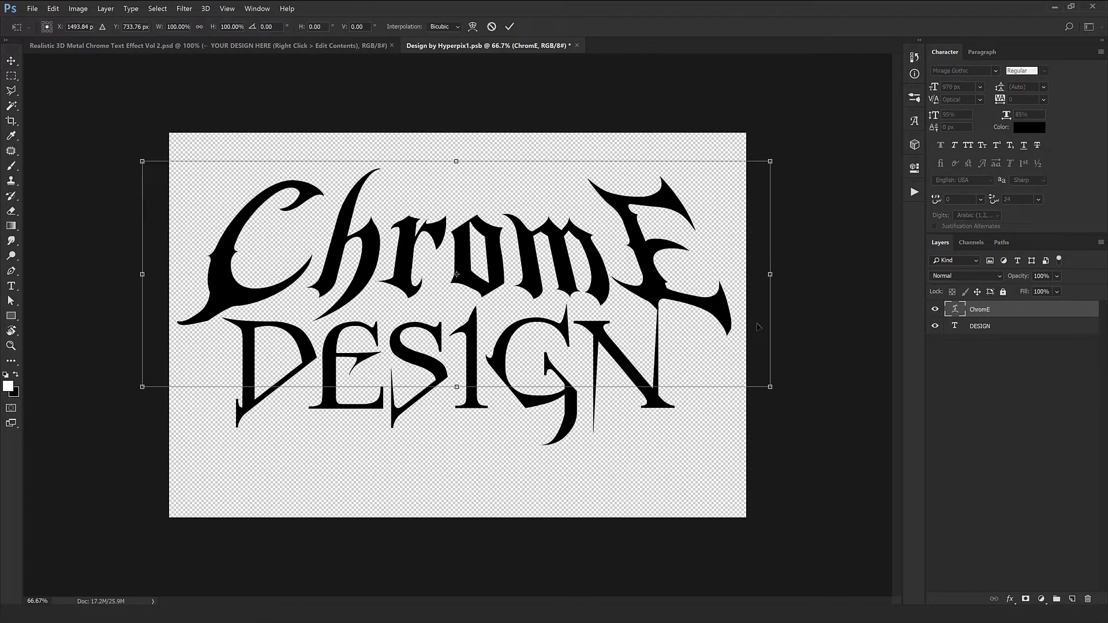
{"action": "left_click_drag", "start_coordinate": [770, 387], "coordinate": [760, 383]}
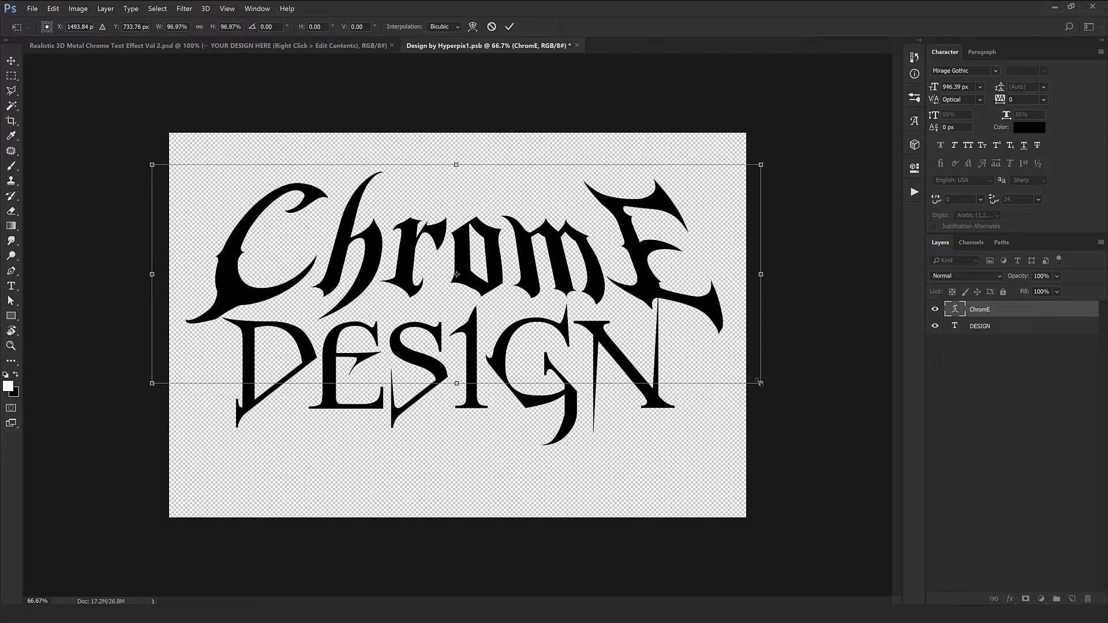
{"action": "key", "text": "Return"}
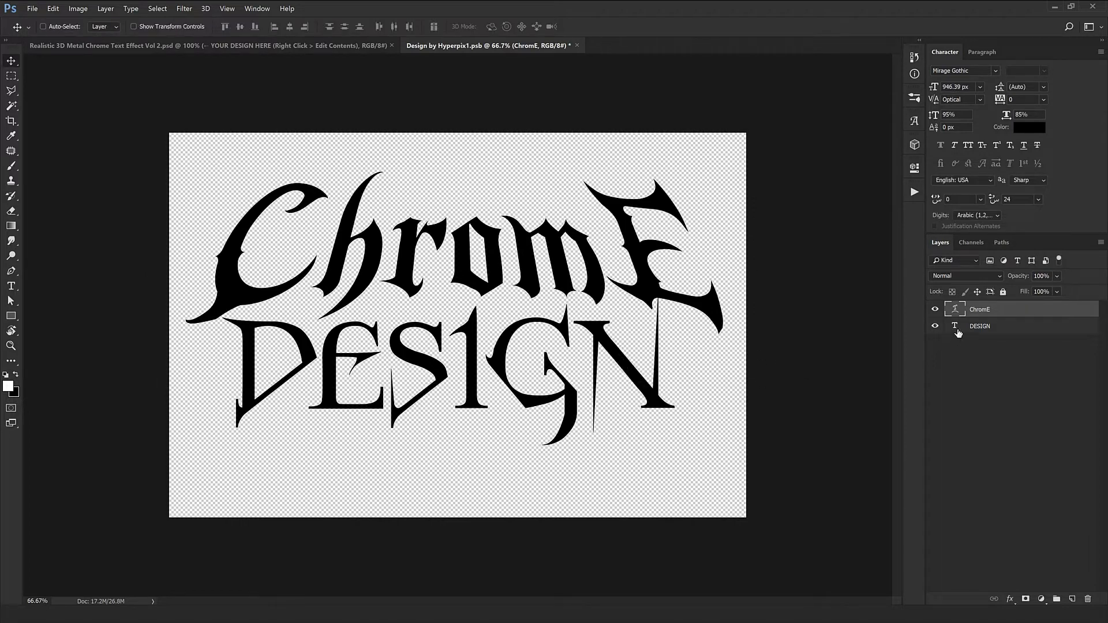
Replace the bottom line's text with TYPES and shift it slightly right to centre it
{"action": "double_click", "coordinate": [956, 326]}
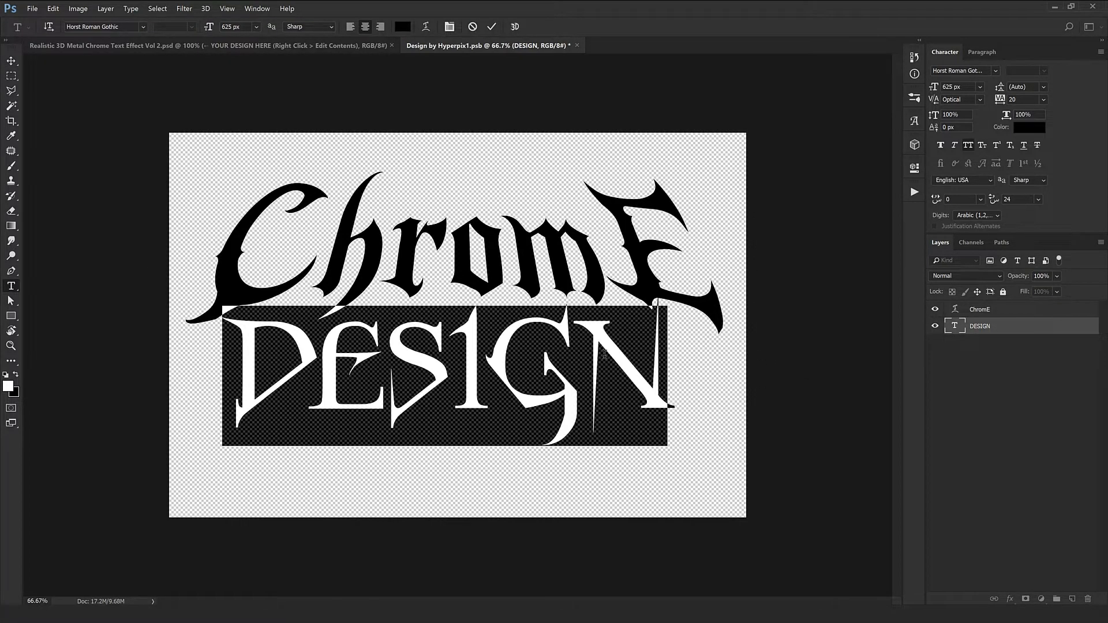
{"action": "type", "text": "TYPES"}
{"action": "key", "text": "ctrl+Return"}
{"action": "key", "text": "v"}
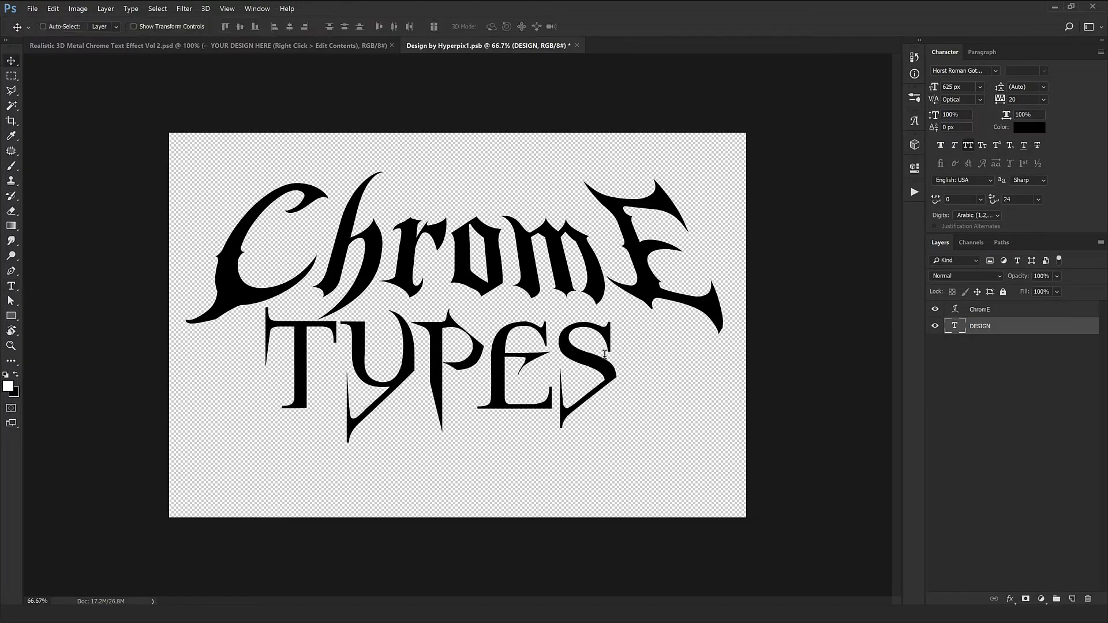
{"action": "key", "text": "ctrl+t"}
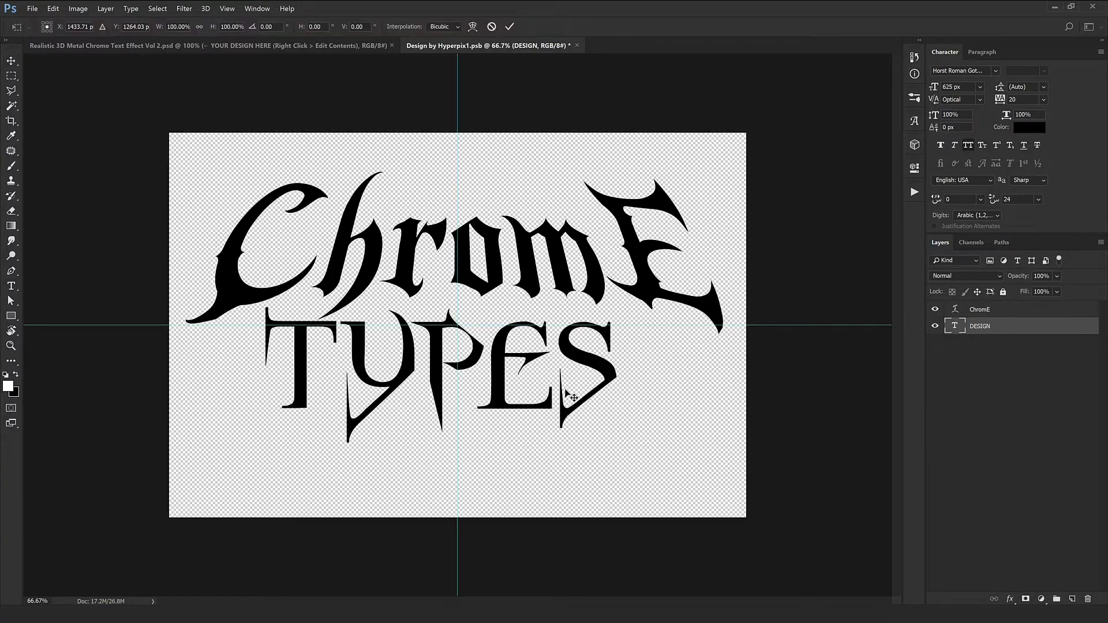
{"action": "left_click_drag", "start_coordinate": [483, 381], "coordinate": [496, 381]}
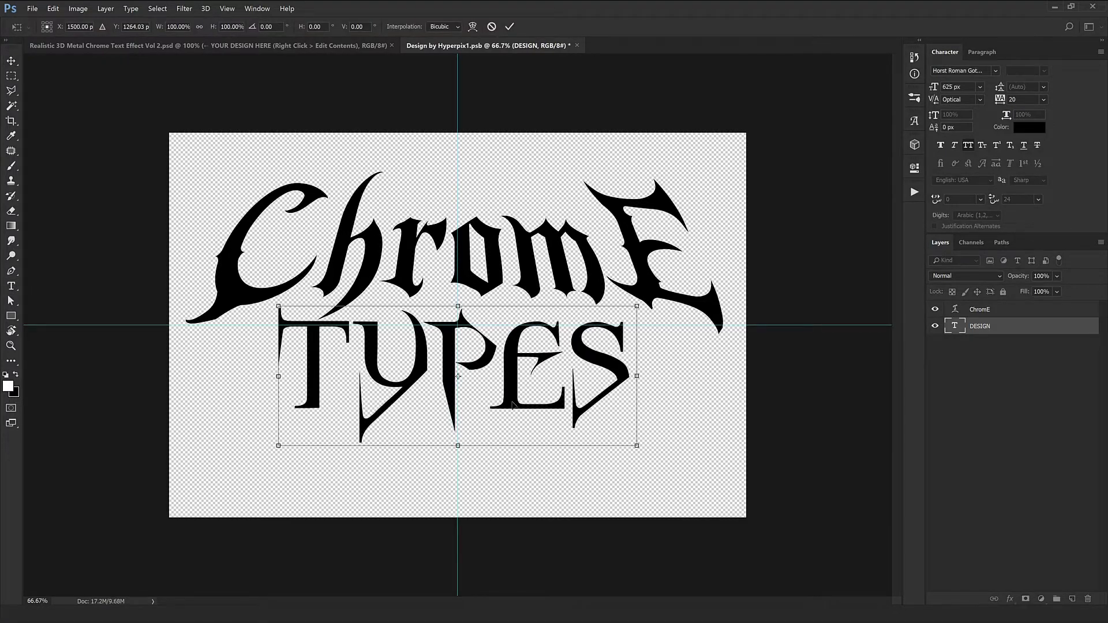
{"action": "key", "text": "Return"}
Set the ChromE text's Arc Lower warp Vertical Distortion to +18%
{"action": "left_click", "coordinate": [601, 282], "text": "ctrl"}
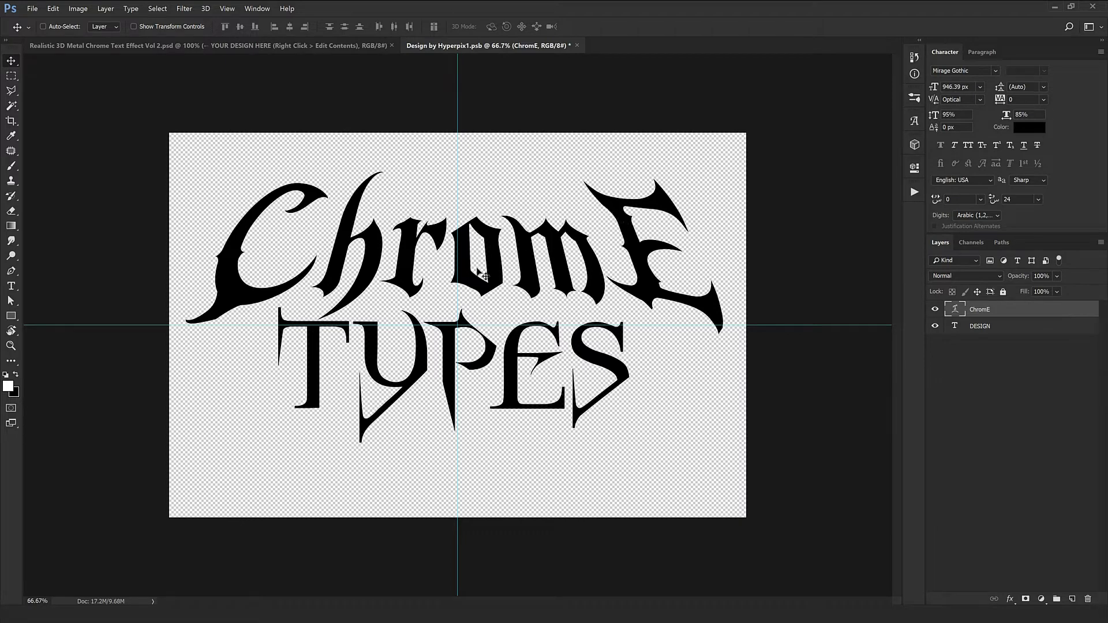
{"action": "left_click", "coordinate": [11, 286]}
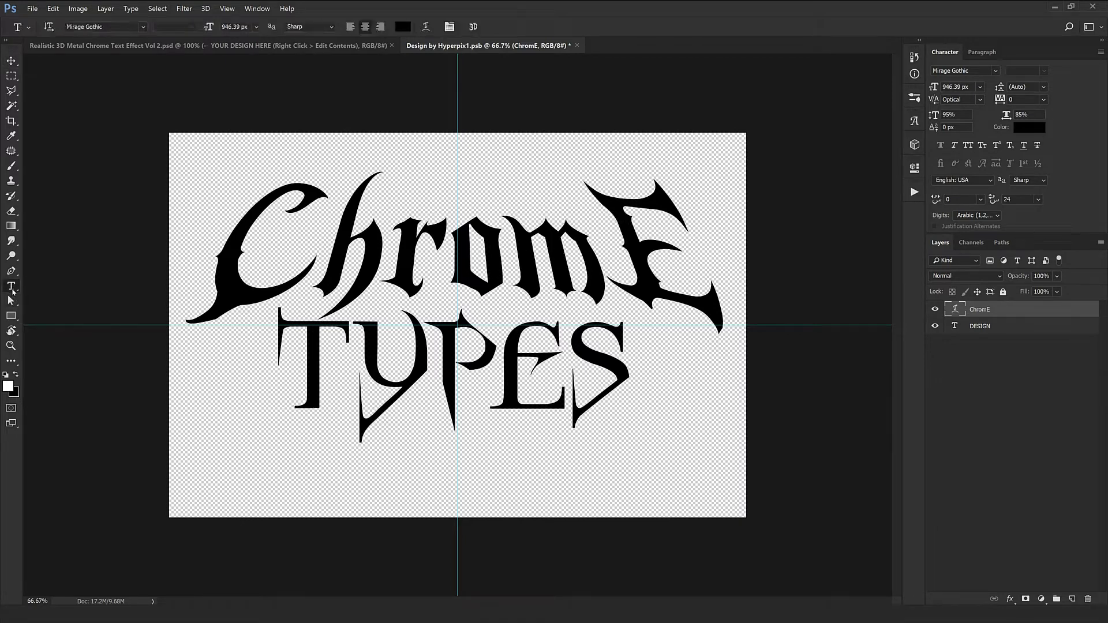
{"action": "right_click", "coordinate": [468, 276]}
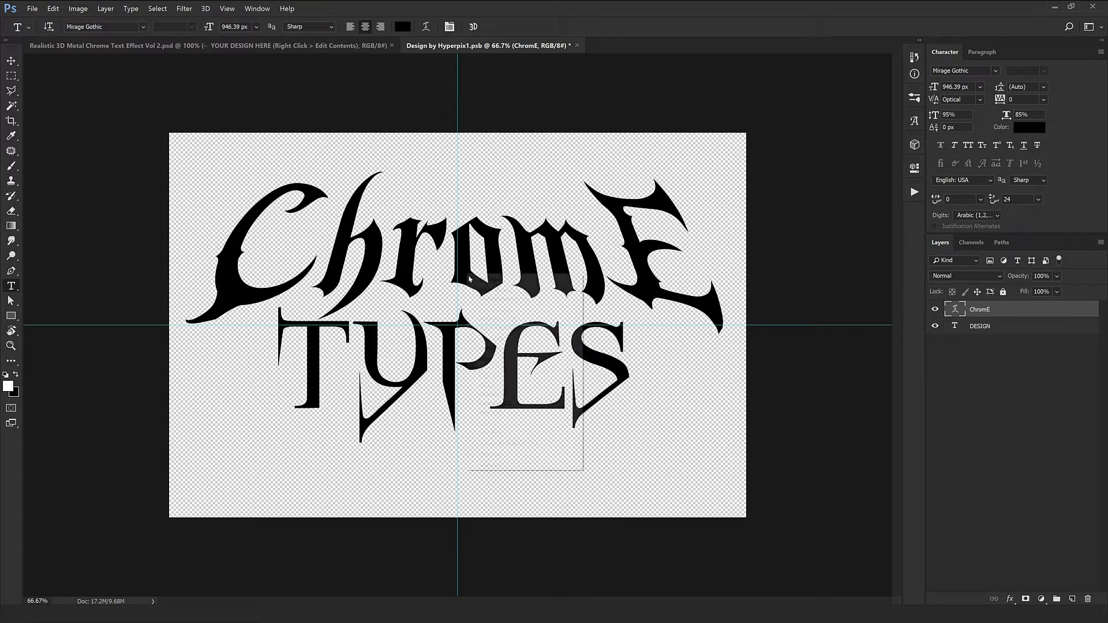
{"action": "left_click", "coordinate": [517, 455]}
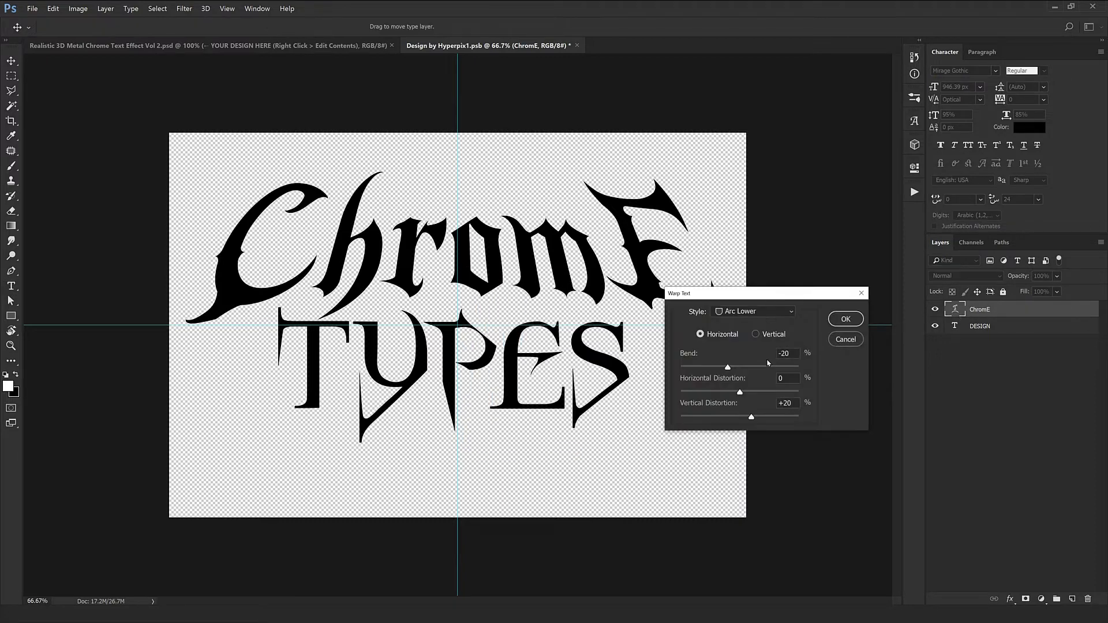
{"action": "key", "text": "shift+Up"}
{"action": "key", "text": "shift+Down"}
{"action": "key", "text": "shift+Down"}
{"action": "key", "text": "shift+Down"}
{"action": "key", "text": "shift+Up"}
{"action": "key", "text": "shift+Up"}
{"action": "key", "text": "shift+Up"}
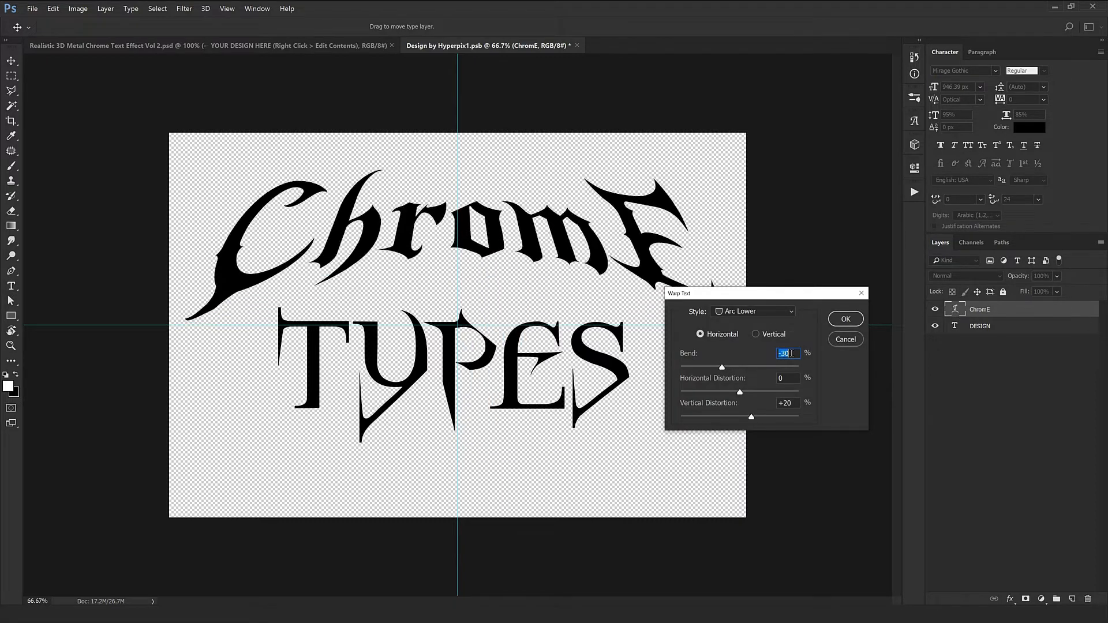
{"action": "left_click", "coordinate": [783, 403]}
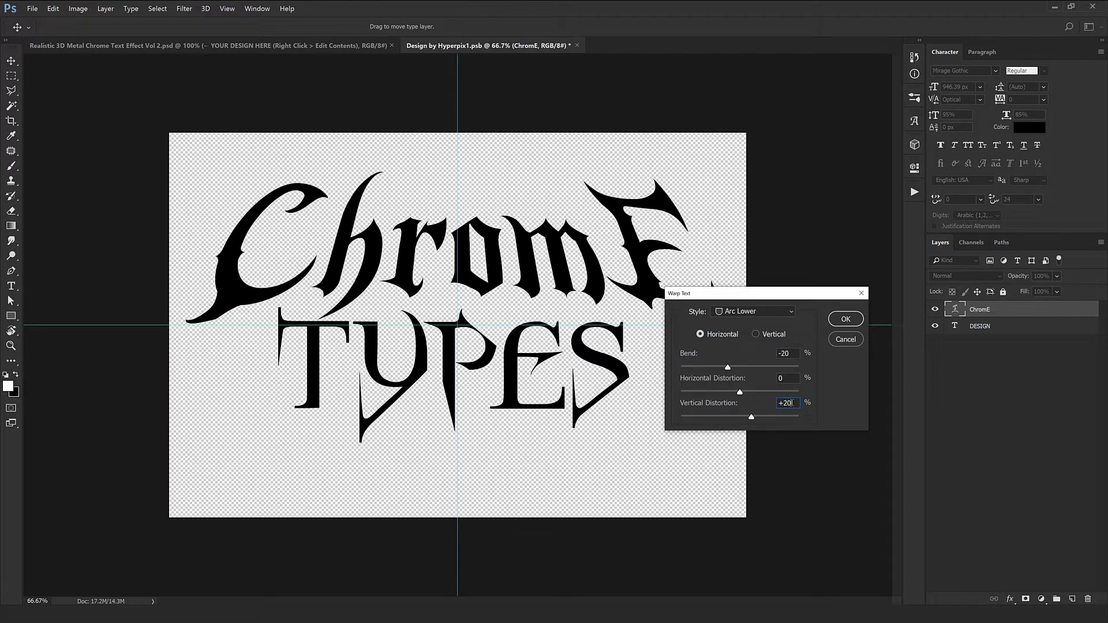
{"action": "key", "text": "shift+Up"}
{"action": "key", "text": "shift+Down"}
{"action": "key", "text": "shift+Down"}
{"action": "key", "text": "shift+Down"}
{"action": "key", "text": "shift+Up"}
{"action": "key", "text": "shift+Up"}
{"action": "key", "text": "Down"}
{"action": "key", "text": "Down"}
{"action": "key", "text": "Down"}
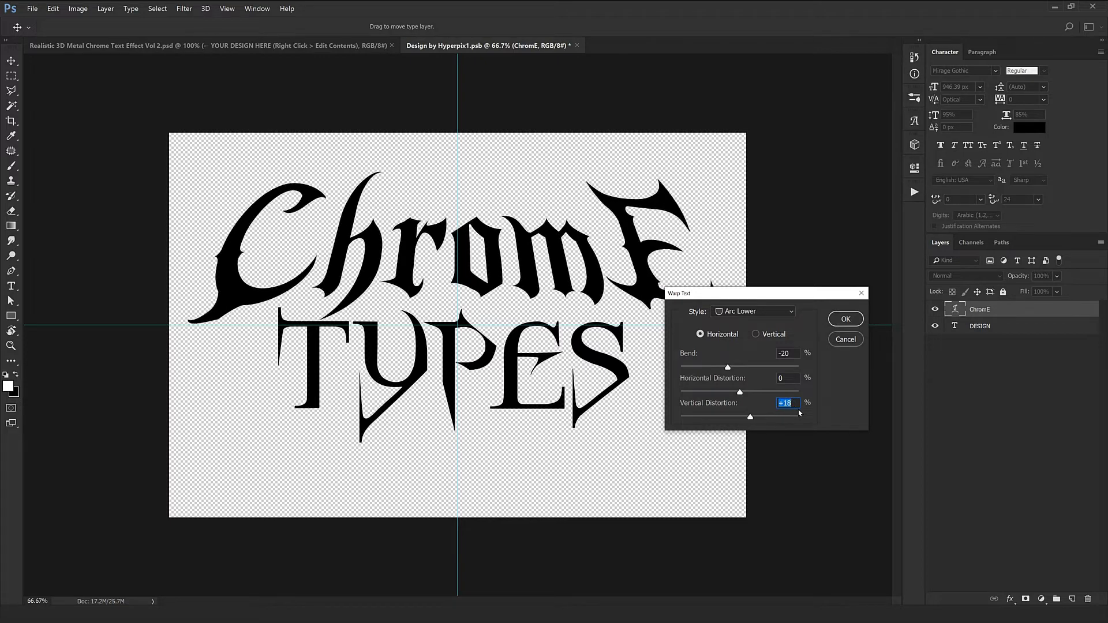
{"action": "left_click", "coordinate": [846, 319]}
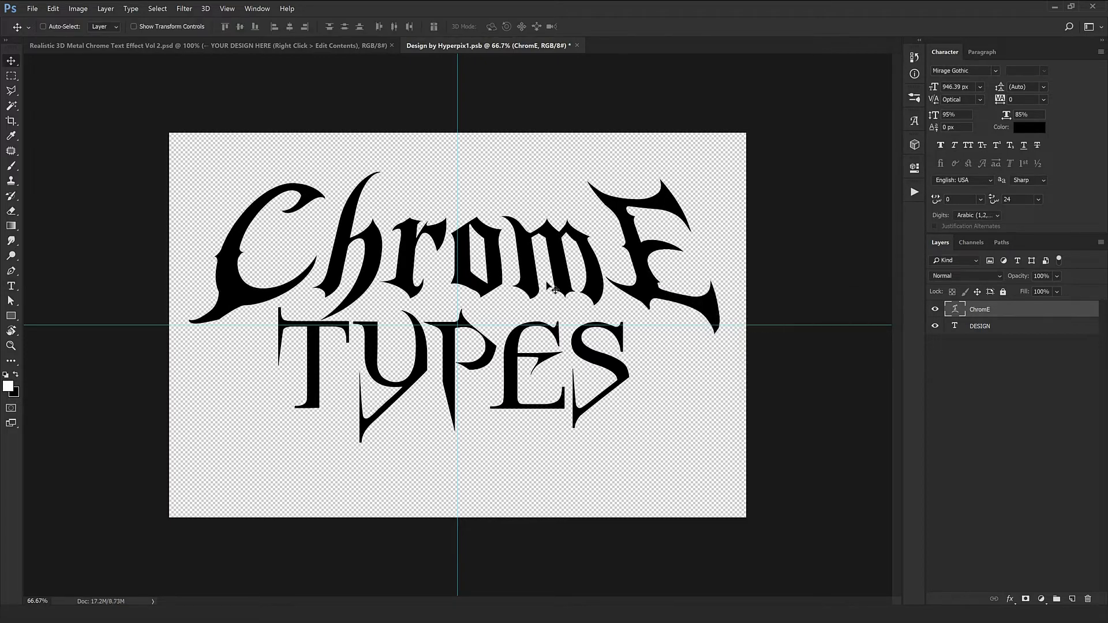
Close the edited smart object document to return to the chrome design
{"action": "left_click_drag", "start_coordinate": [547, 285], "coordinate": [549, 287]}
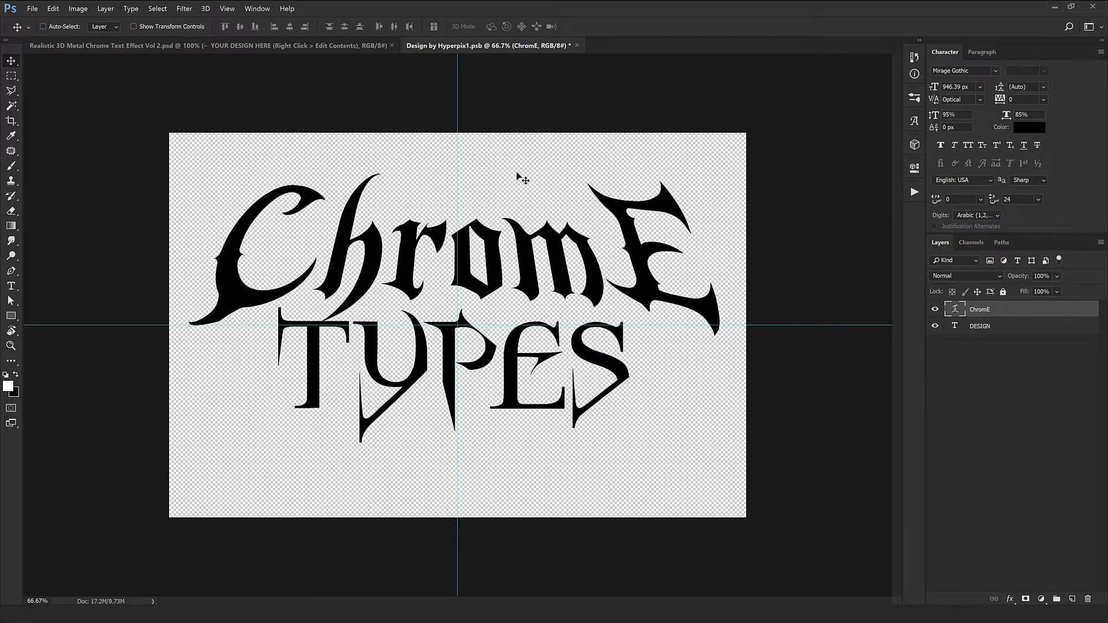
{"action": "left_click", "coordinate": [578, 46]}
{"action": "left_click", "coordinate": [508, 232]}
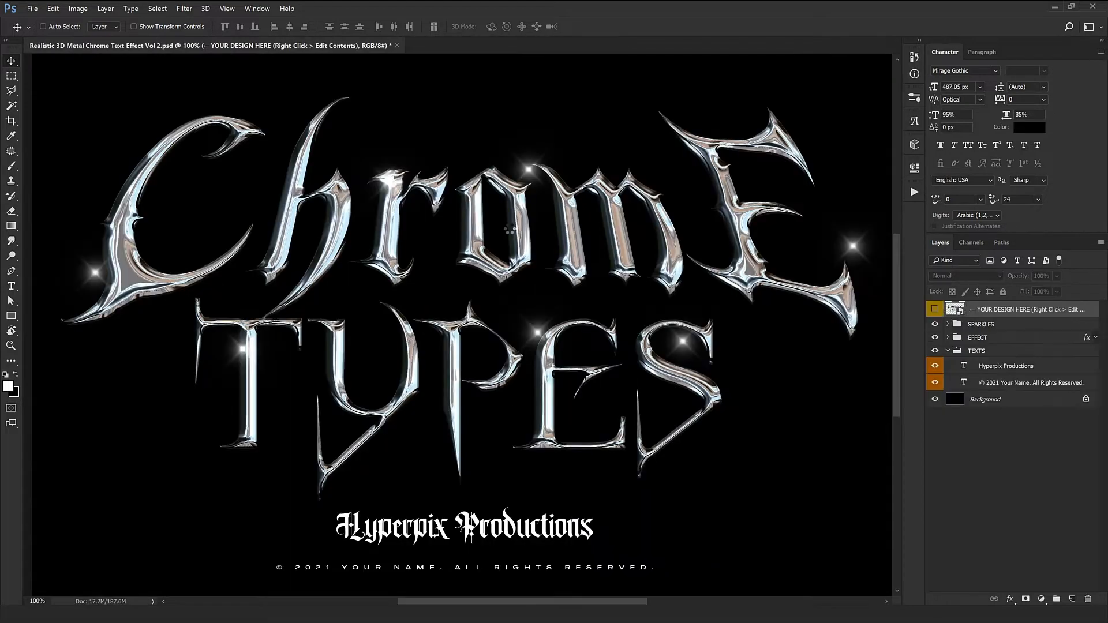
Expand the SPARKLES group and reposition the first Sparkle layer's flare on the TYPES lettering
{"action": "left_click_drag", "start_coordinate": [510, 229], "coordinate": [497, 255]}
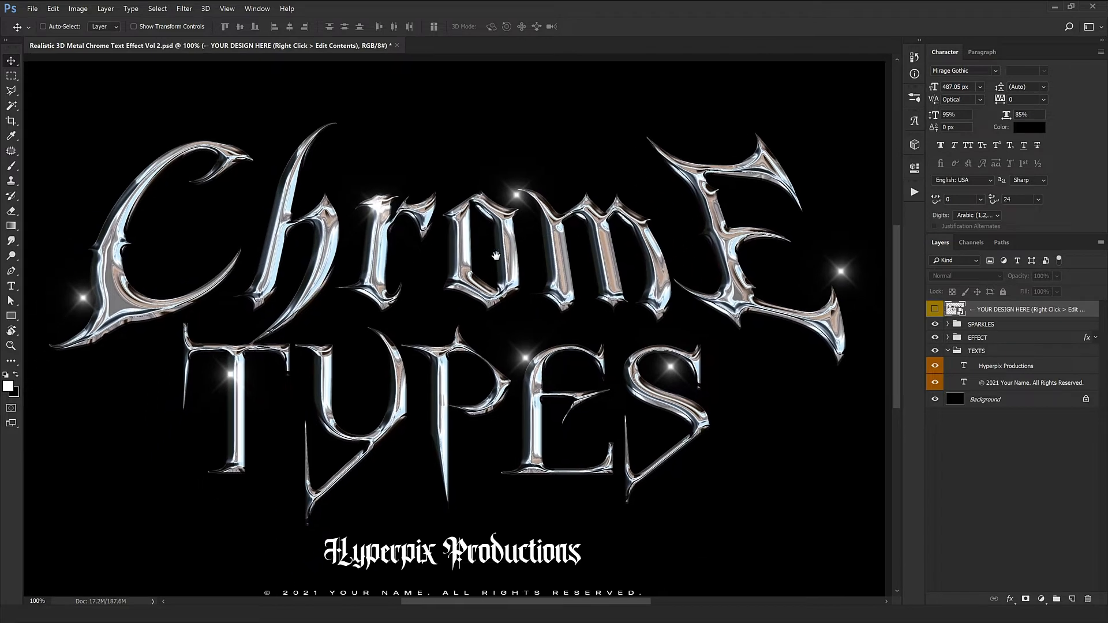
{"action": "left_click_drag", "start_coordinate": [500, 300], "coordinate": [478, 237]}
{"action": "left_click_drag", "start_coordinate": [504, 362], "coordinate": [549, 306]}
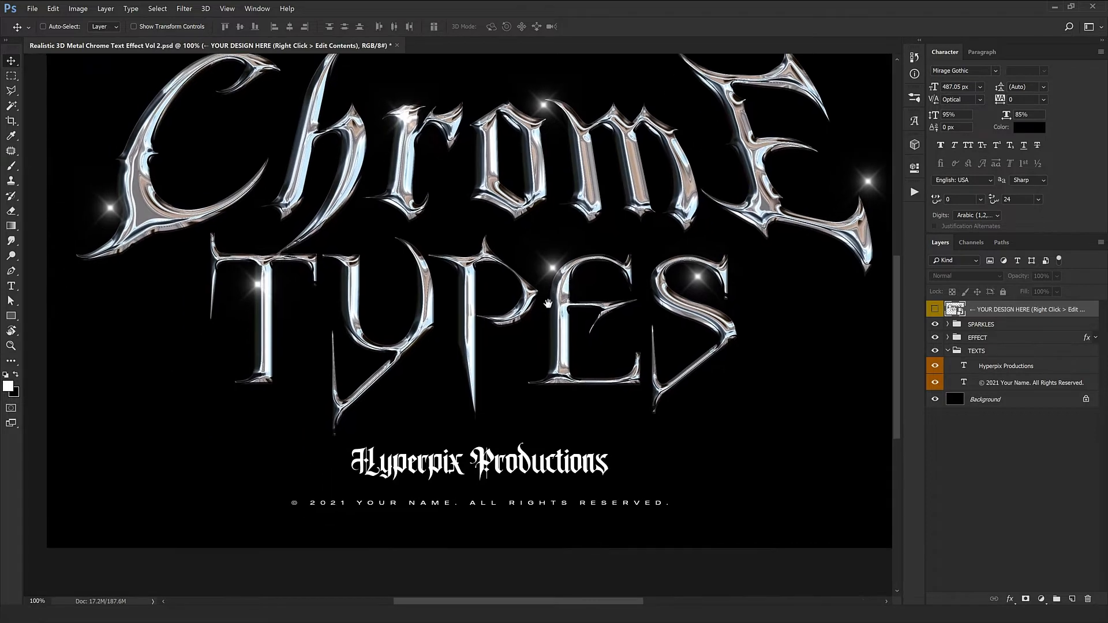
{"action": "key", "text": "ctrl+minus"}
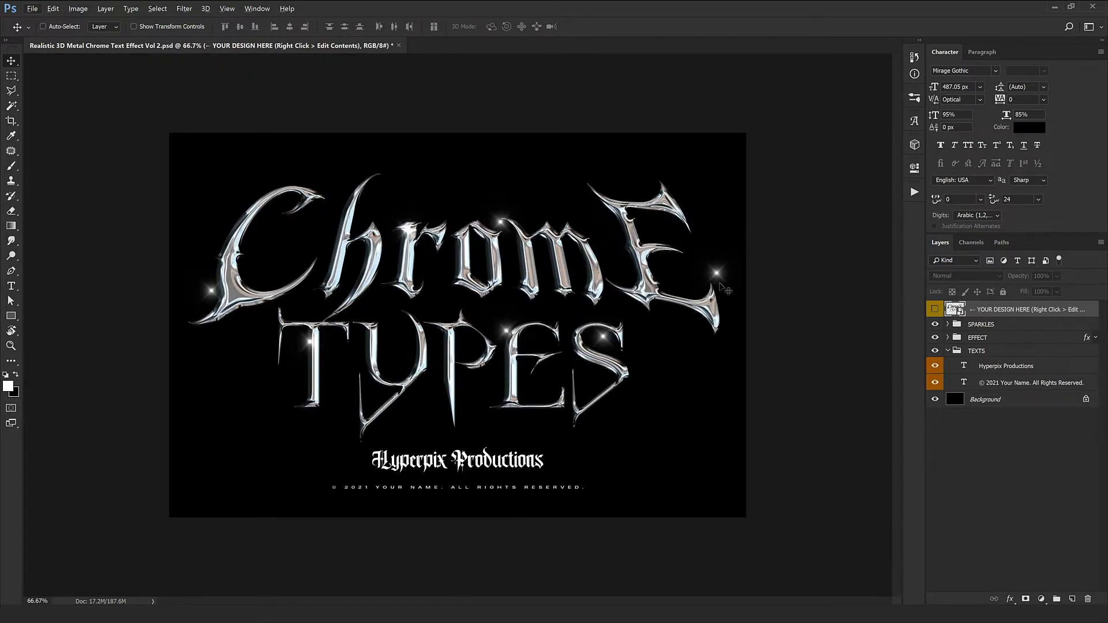
{"action": "left_click", "coordinate": [974, 324]}
{"action": "left_click", "coordinate": [947, 325]}
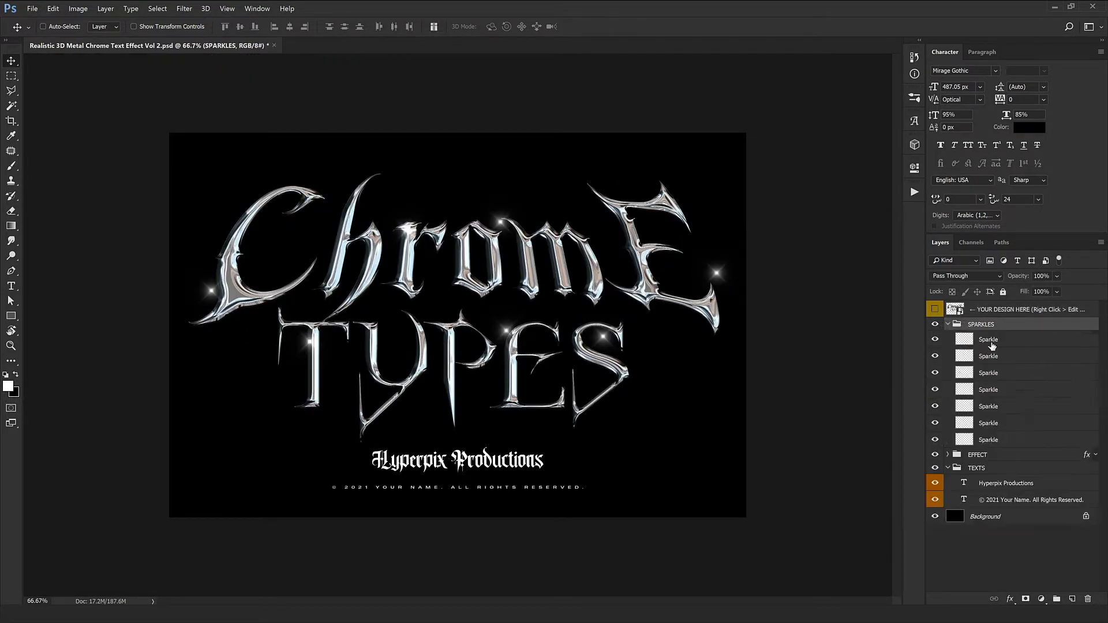
{"action": "left_click", "coordinate": [988, 339]}
{"action": "left_click_drag", "start_coordinate": [602, 323], "coordinate": [606, 359]}
{"action": "scroll", "coordinate": [598, 344], "scroll_direction": "up", "scroll_amount": 3}
{"action": "left_click_drag", "start_coordinate": [544, 422], "coordinate": [628, 421]}
{"action": "left_click", "coordinate": [550, 382], "text": "ctrl"}
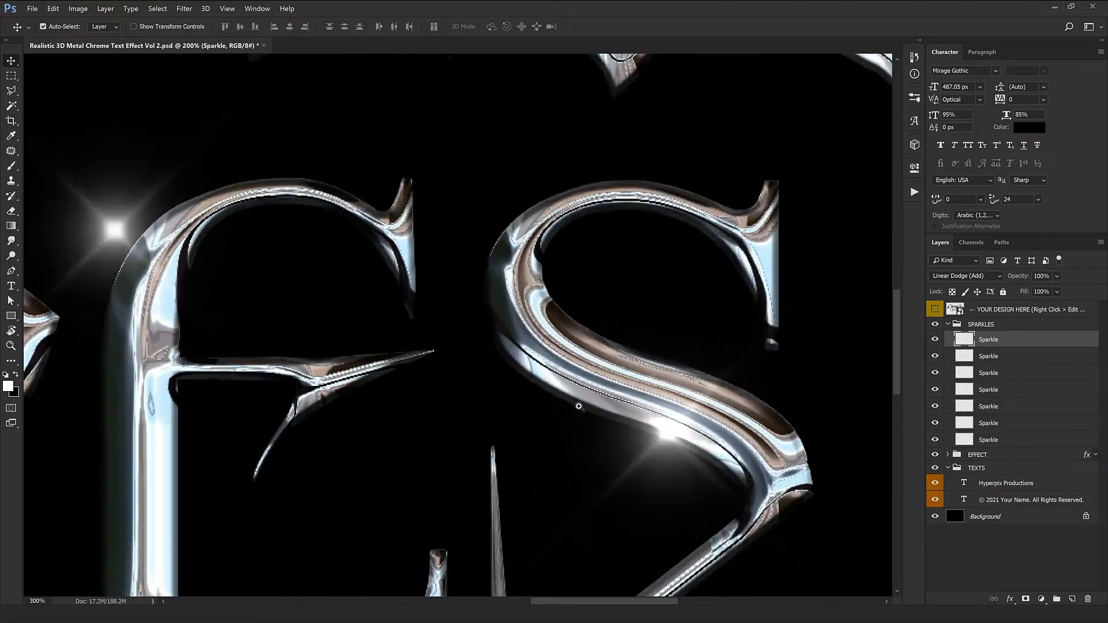
{"action": "left_click_drag", "start_coordinate": [708, 461], "coordinate": [609, 504]}
{"action": "scroll", "coordinate": [570, 394], "scroll_direction": "down", "scroll_amount": 2}
{"action": "key", "text": "ctrl+minus"}
Select the third Sparkle layer and move its flare to a new spot on the lettering
{"action": "left_click", "coordinate": [1002, 359]}
{"action": "left_click", "coordinate": [1018, 377]}
{"action": "mouse_move", "coordinate": [590, 447]}
{"action": "left_mouse_down"}
{"action": "mouse_move", "coordinate": [478, 435]}
{"action": "mouse_move", "coordinate": [592, 436]}
{"action": "left_mouse_up"}
{"action": "scroll", "coordinate": [131, 379], "scroll_direction": "up", "scroll_amount": 2}
{"action": "left_click_drag", "start_coordinate": [320, 398], "coordinate": [607, 397]}
{"action": "key", "text": "ctrl+minus"}
{"action": "key", "text": "ctrl+minus"}
{"action": "key", "text": "ctrl+minus"}
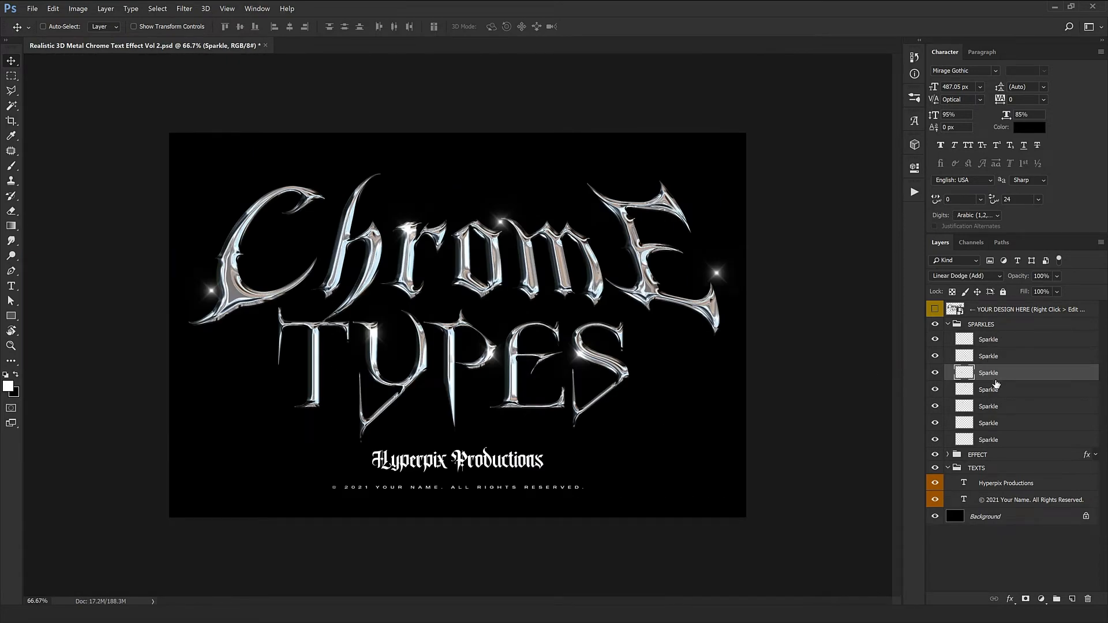
Select the fourth Sparkle layer and move its flare to a new spot on the lettering
{"action": "left_click", "coordinate": [994, 392]}
{"action": "left_click_drag", "start_coordinate": [499, 391], "coordinate": [525, 414]}
{"action": "left_click", "coordinate": [560, 238], "text": "ctrl"}
{"action": "left_click_drag", "start_coordinate": [558, 253], "coordinate": [579, 271]}
{"action": "key", "text": "ctrl+minus"}
{"action": "key", "text": "ctrl+minus"}
{"action": "key", "text": "ctrl+minus"}
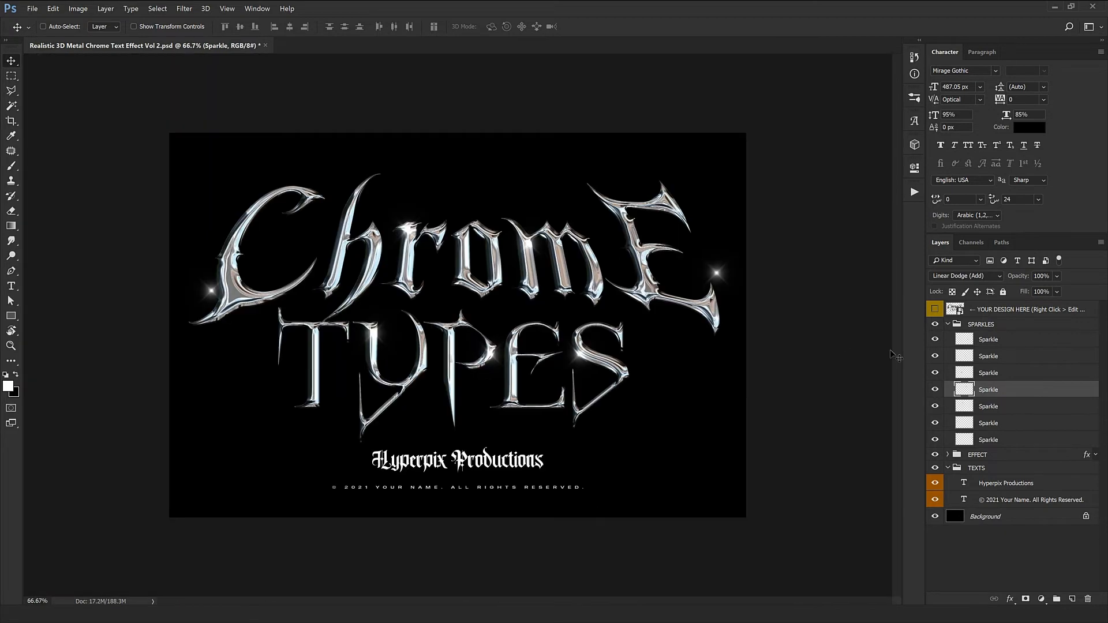
Select the fifth Sparkle layer and move its flare to a new spot on the lettering
{"action": "left_click", "coordinate": [991, 407]}
{"action": "left_click_drag", "start_coordinate": [639, 404], "coordinate": [612, 428]}
Select the sixth Sparkle layer and move its flare onto the CHROME lettering
{"action": "left_click", "coordinate": [1015, 429]}
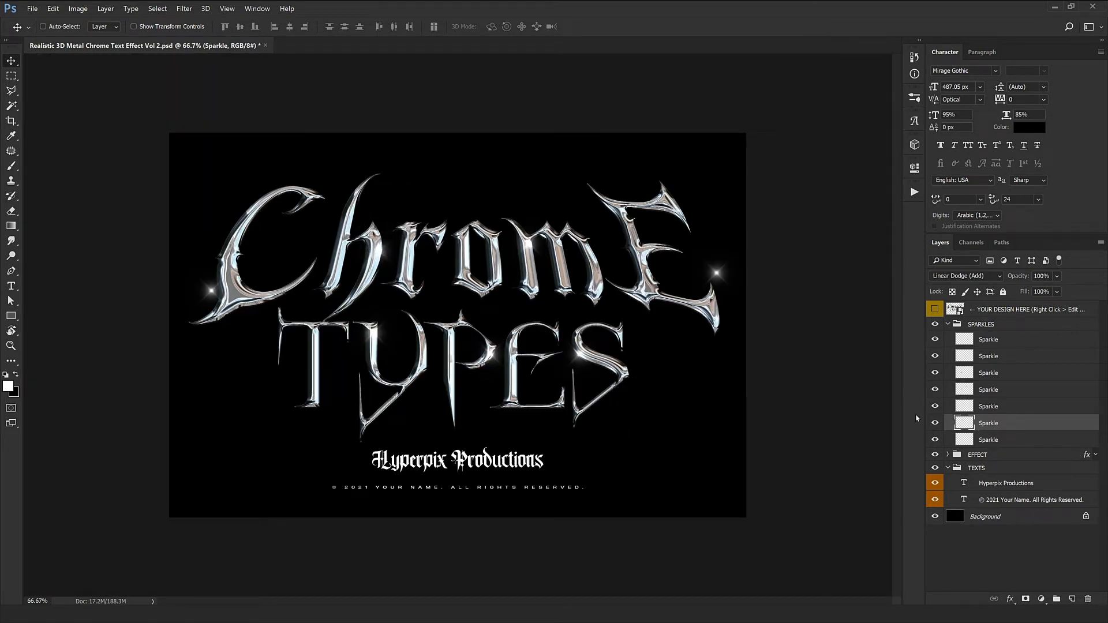
{"action": "left_click_drag", "start_coordinate": [878, 396], "coordinate": [370, 375]}
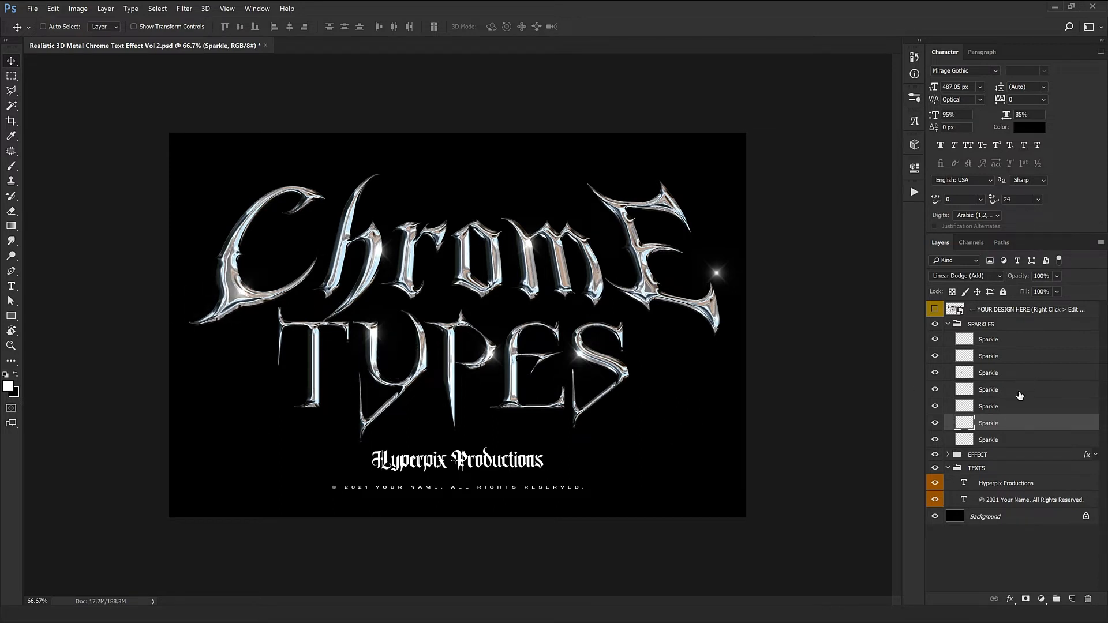
Select the seventh Sparkle layer, shift its flare downward, and collapse the SPARKLES group
{"action": "left_click", "coordinate": [1002, 444]}
{"action": "left_click_drag", "start_coordinate": [674, 398], "coordinate": [673, 445]}
{"action": "left_click", "coordinate": [949, 326]}
{"action": "left_click", "coordinate": [949, 325]}
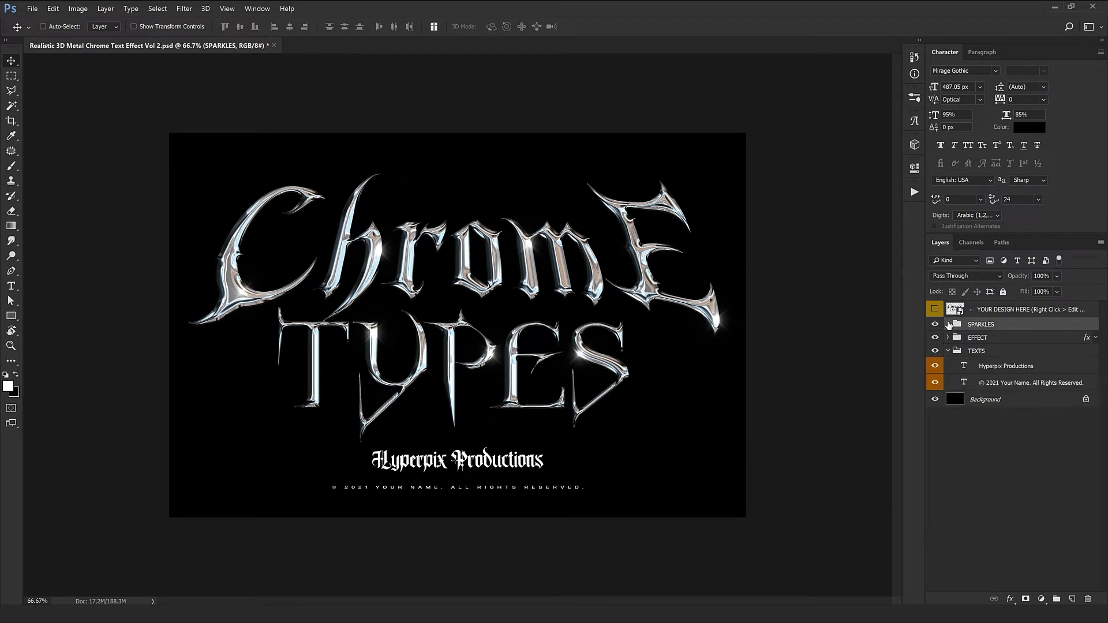
Hide the Hyperpix Productions and copyright text layers
{"action": "left_click", "coordinate": [983, 339]}
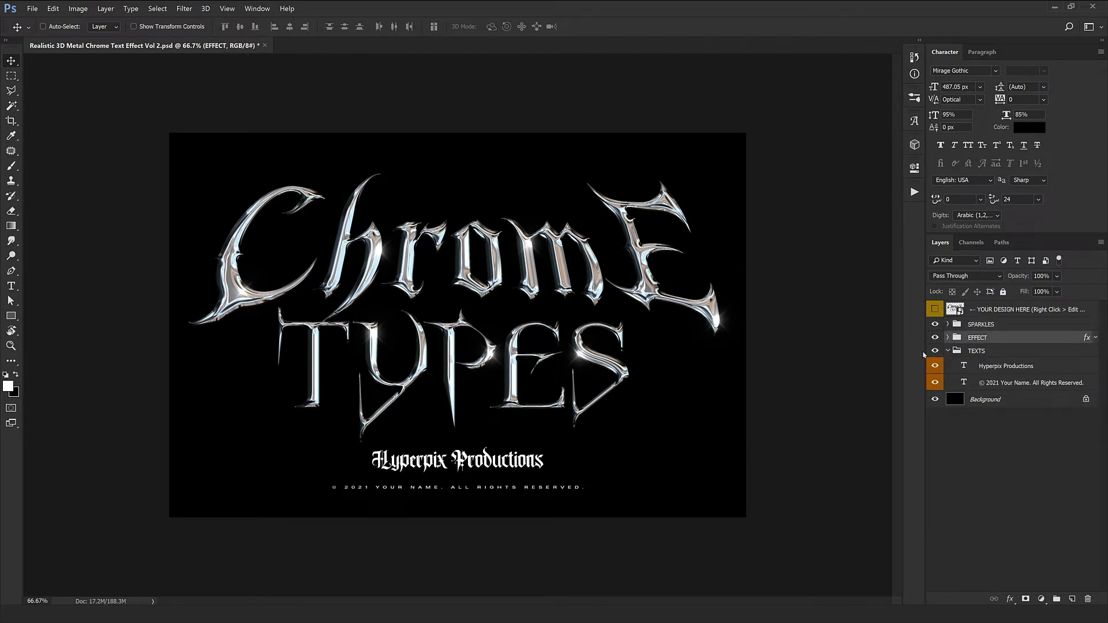
{"action": "key", "text": "ctrl+1"}
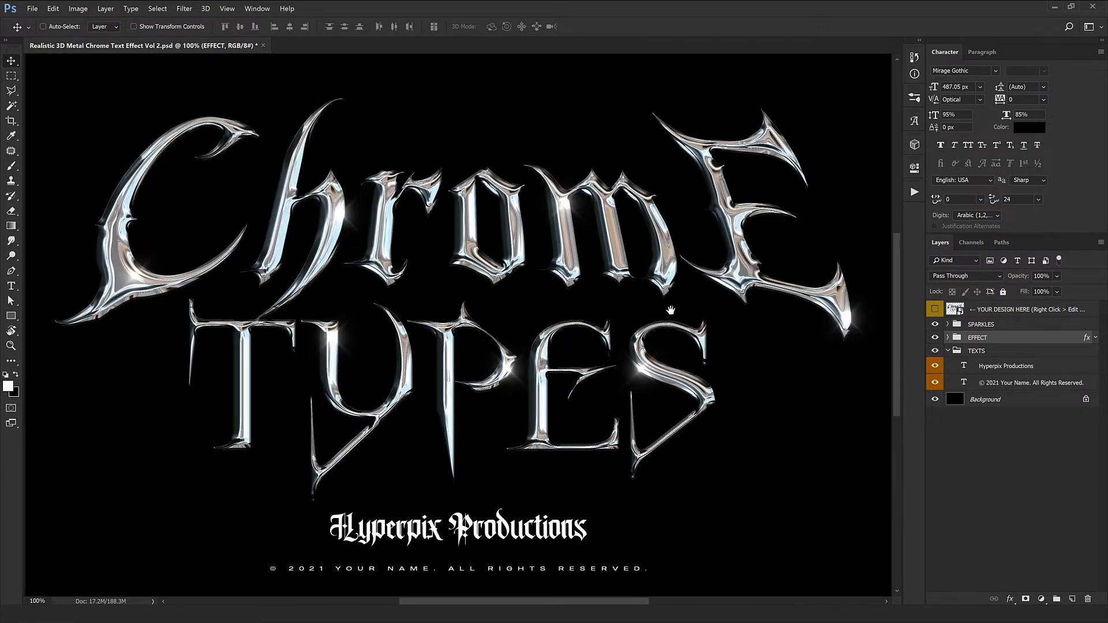
{"action": "left_click_drag", "start_coordinate": [478, 295], "coordinate": [473, 255]}
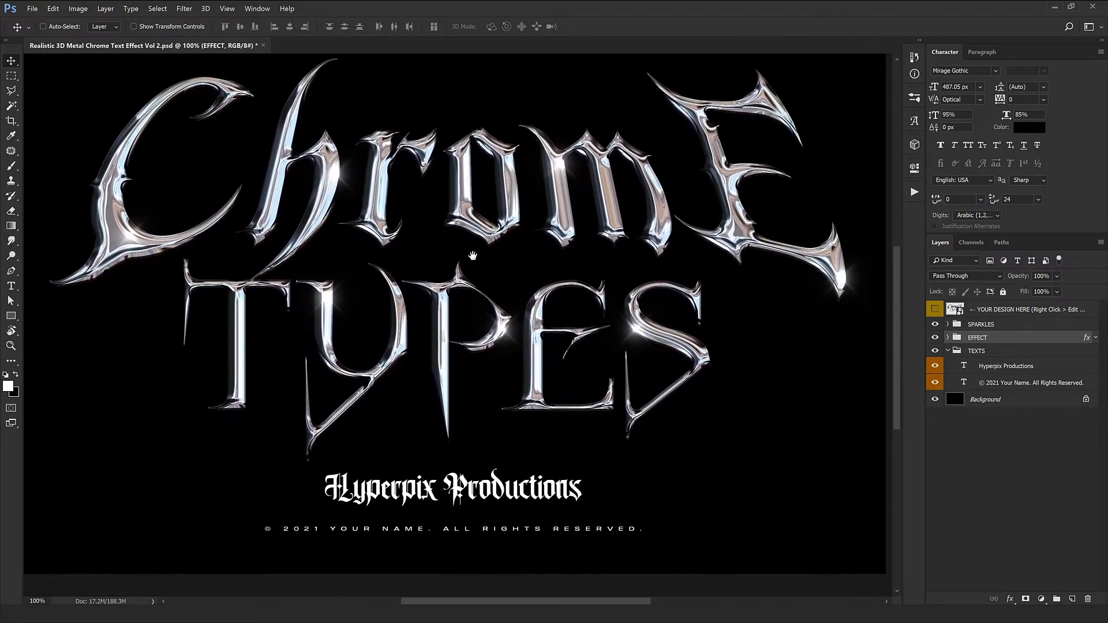
{"action": "key", "text": "ctrl+0"}
{"action": "left_click", "coordinate": [994, 369]}
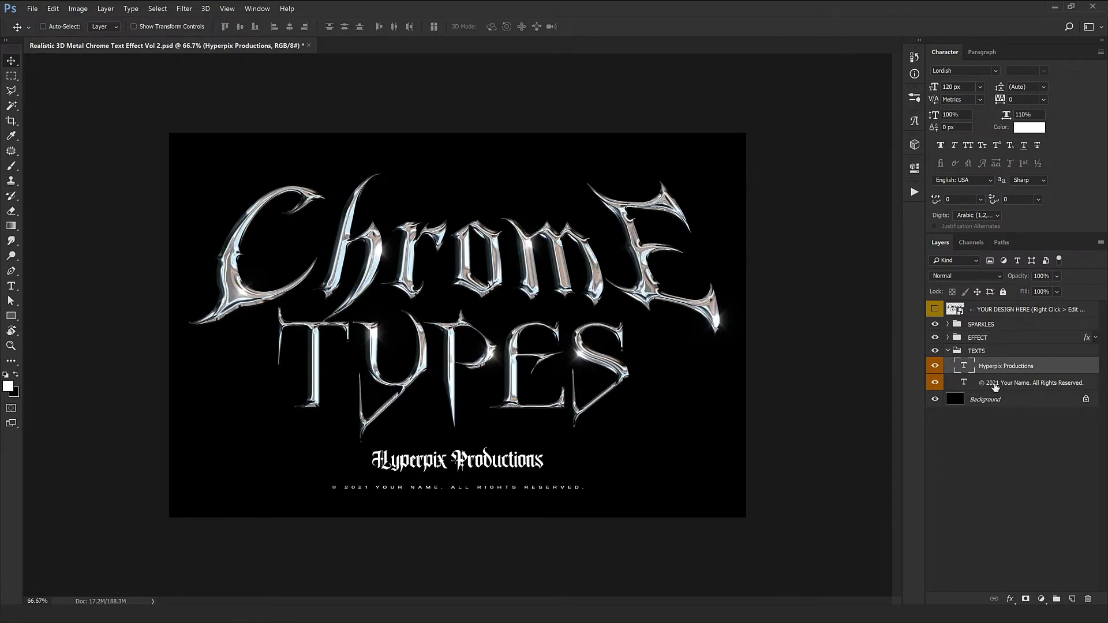
{"action": "left_click_drag", "start_coordinate": [941, 366], "coordinate": [936, 383]}
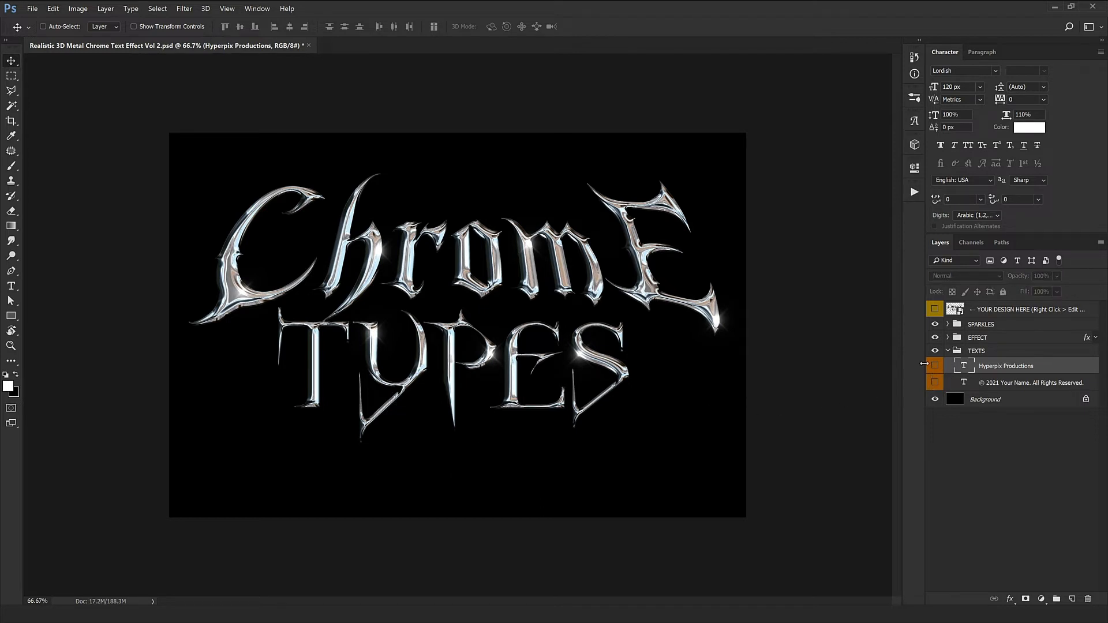
{"action": "left_click", "coordinate": [990, 339]}
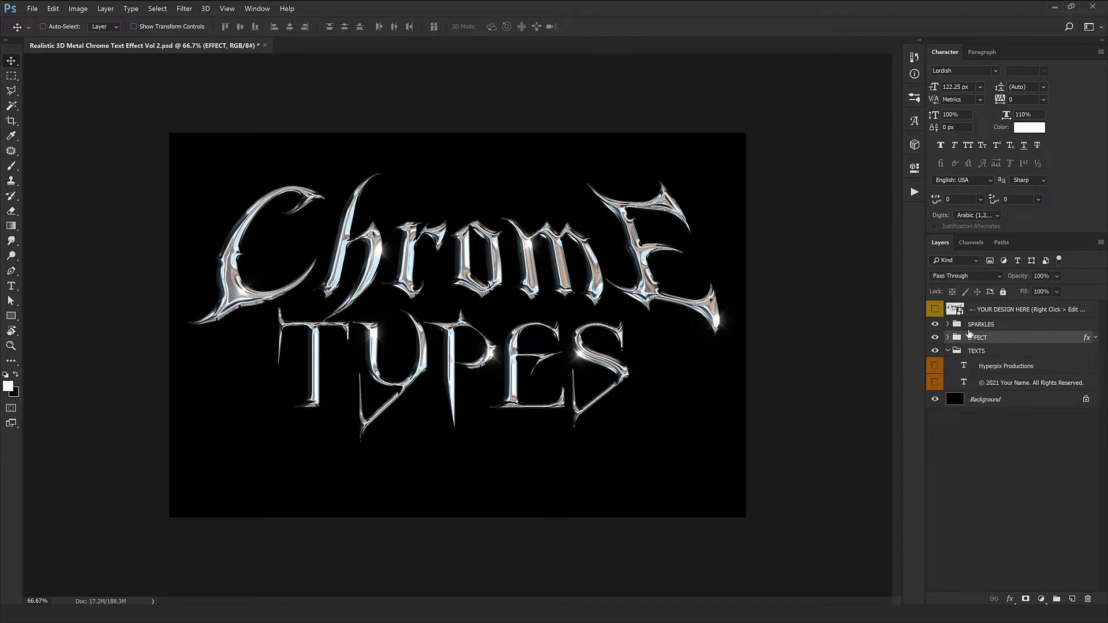
{"action": "left_click", "coordinate": [984, 324], "text": "shift"}
{"action": "mouse_move", "coordinate": [493, 336]}
{"action": "left_mouse_down"}
{"action": "mouse_move", "coordinate": [493, 346]}
{"action": "mouse_move", "coordinate": [493, 334]}
{"action": "left_mouse_up"}
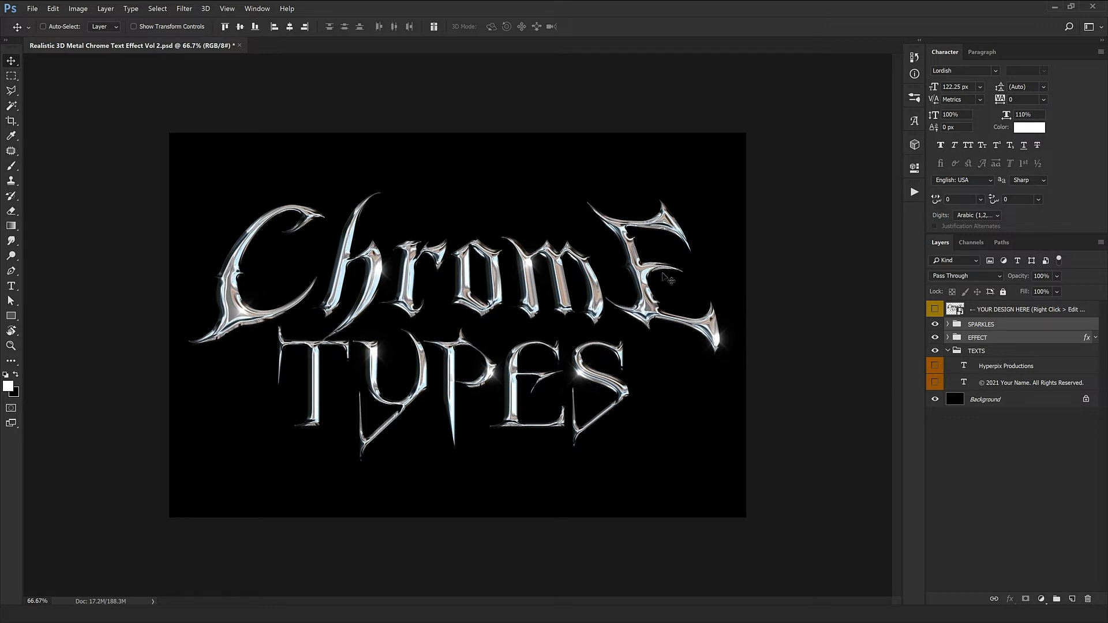
{"action": "left_click", "coordinate": [990, 401]}
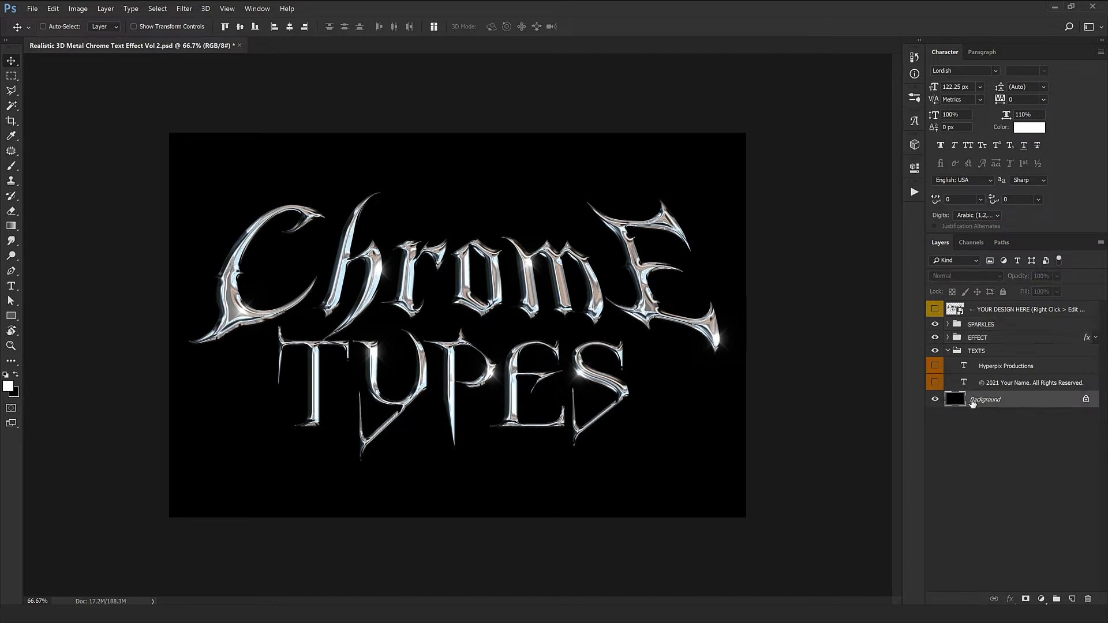
{"action": "left_click", "coordinate": [931, 401]}
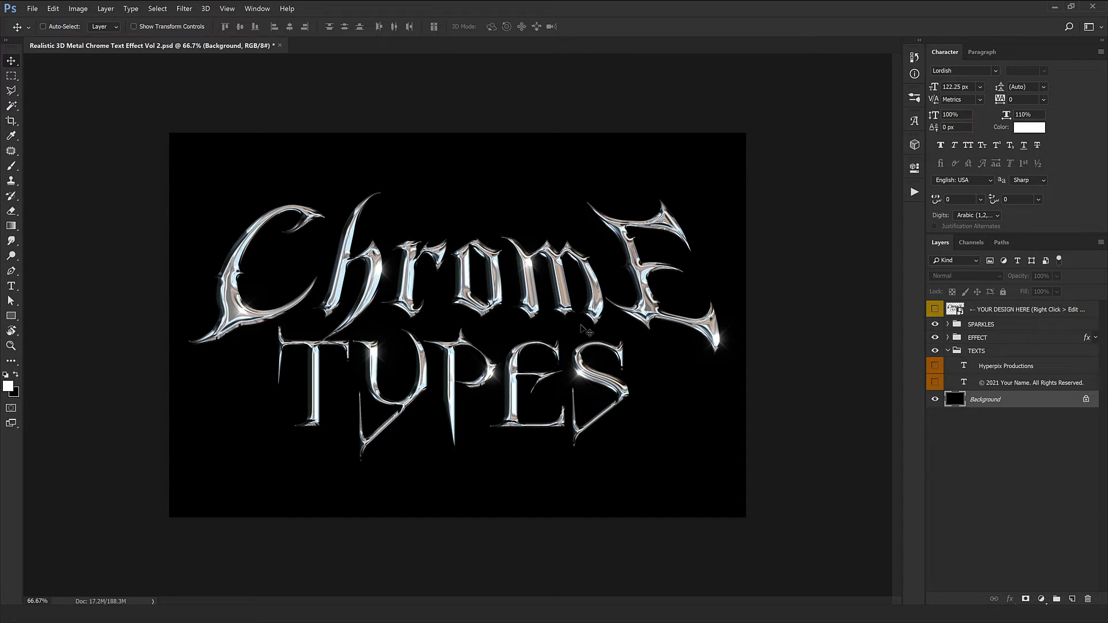
Open the YOUR DESIGN HERE smart object and drag the Dodge logo into it
{"action": "left_click", "coordinate": [959, 312]}
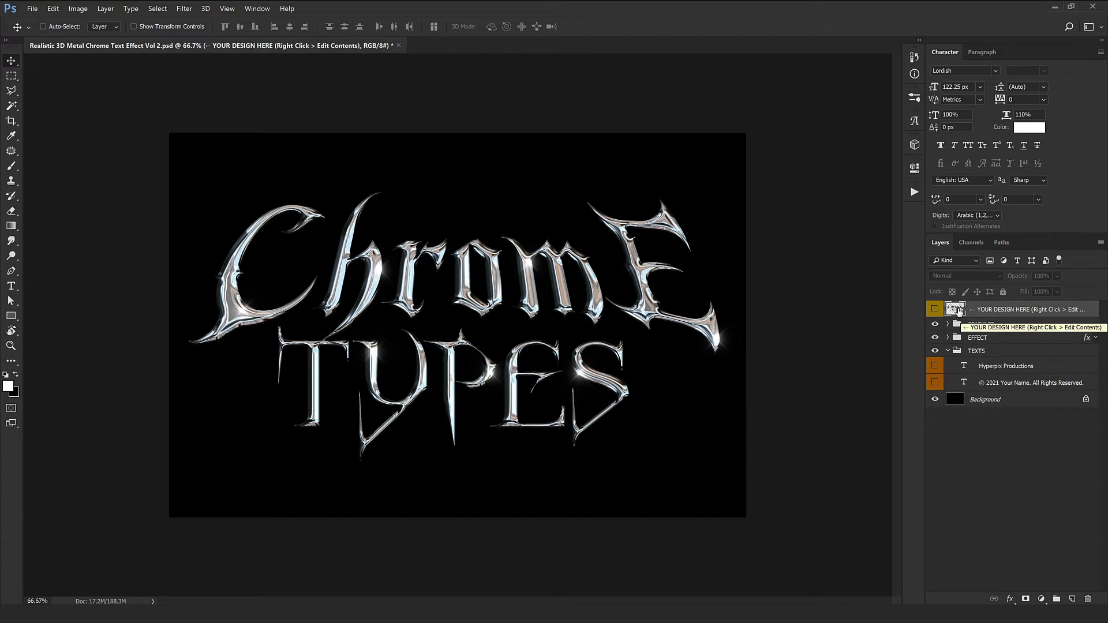
{"action": "double_click", "coordinate": [959, 311]}
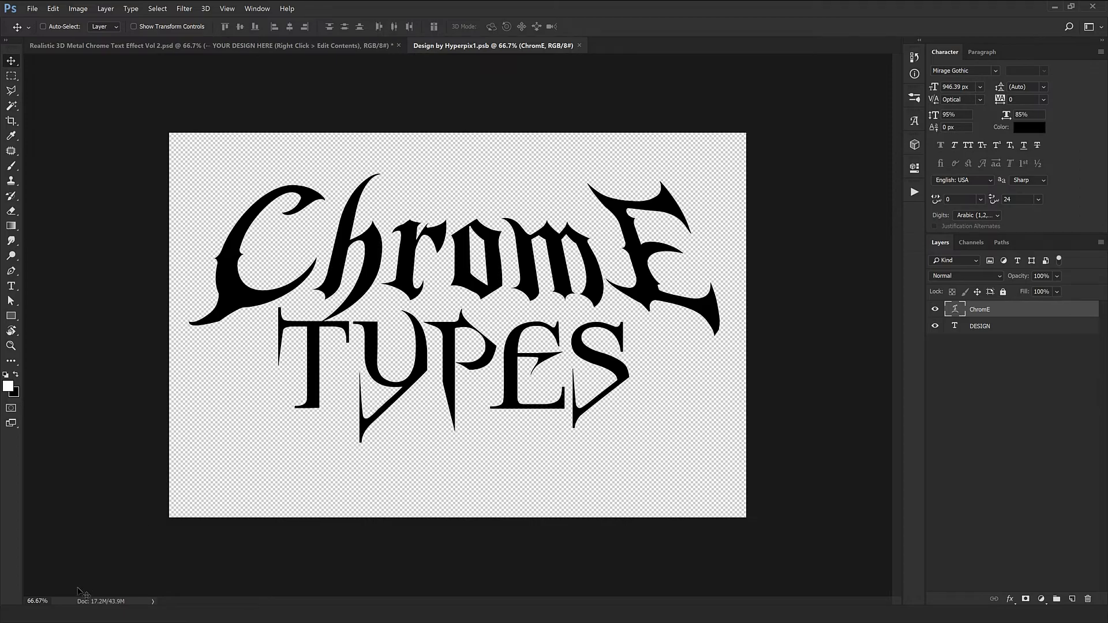
{"action": "left_click", "coordinate": [75, 615]}
{"action": "left_click_drag", "start_coordinate": [100, 110], "coordinate": [479, 254]}
Hide the ChromE and DESIGN layers and nudge the Dodge logo slightly downward with Free Transform
{"action": "left_click_drag", "start_coordinate": [935, 326], "coordinate": [935, 343]}
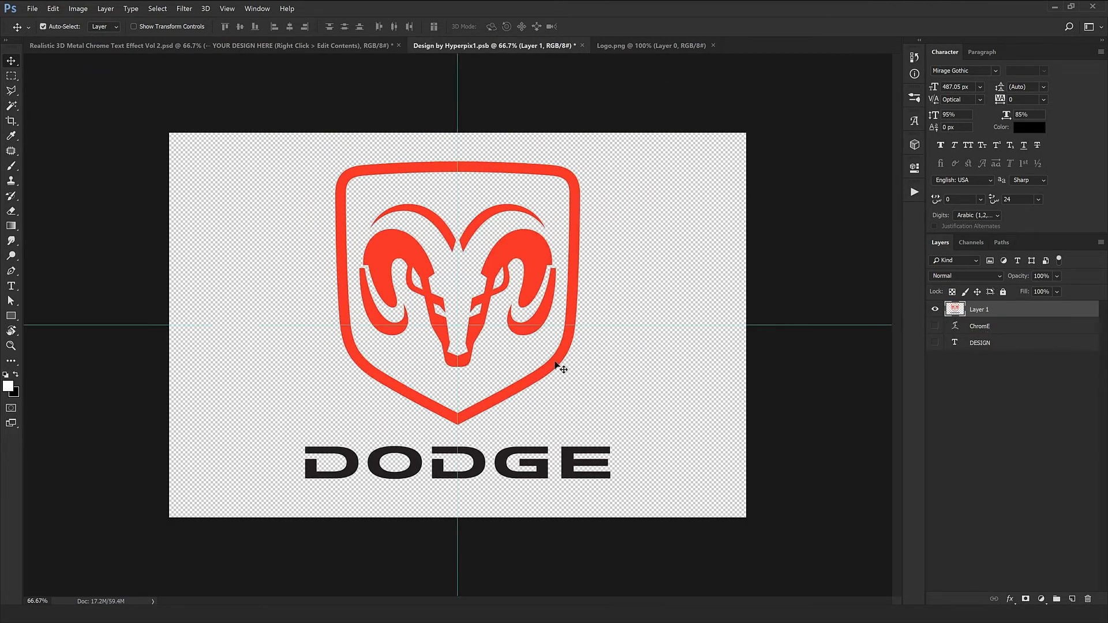
{"action": "key", "text": "ctrl+t"}
{"action": "left_click_drag", "start_coordinate": [497, 317], "coordinate": [498, 322]}
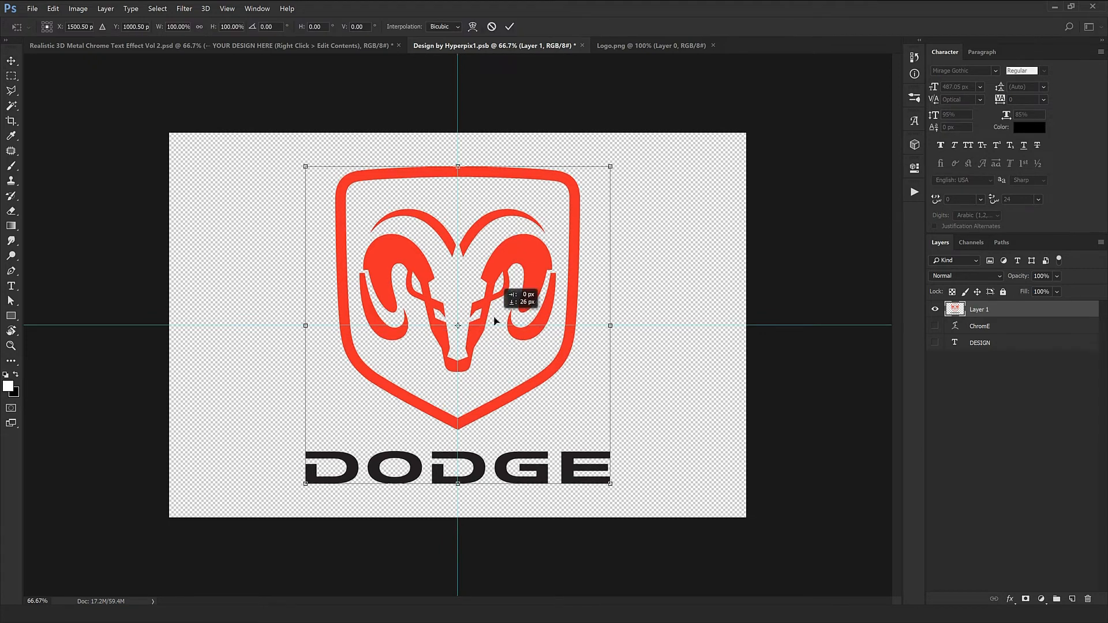
{"action": "key", "text": "Return"}
Close the logo file, then save and close the smart object to apply the Dodge logo
{"action": "left_click", "coordinate": [714, 46]}
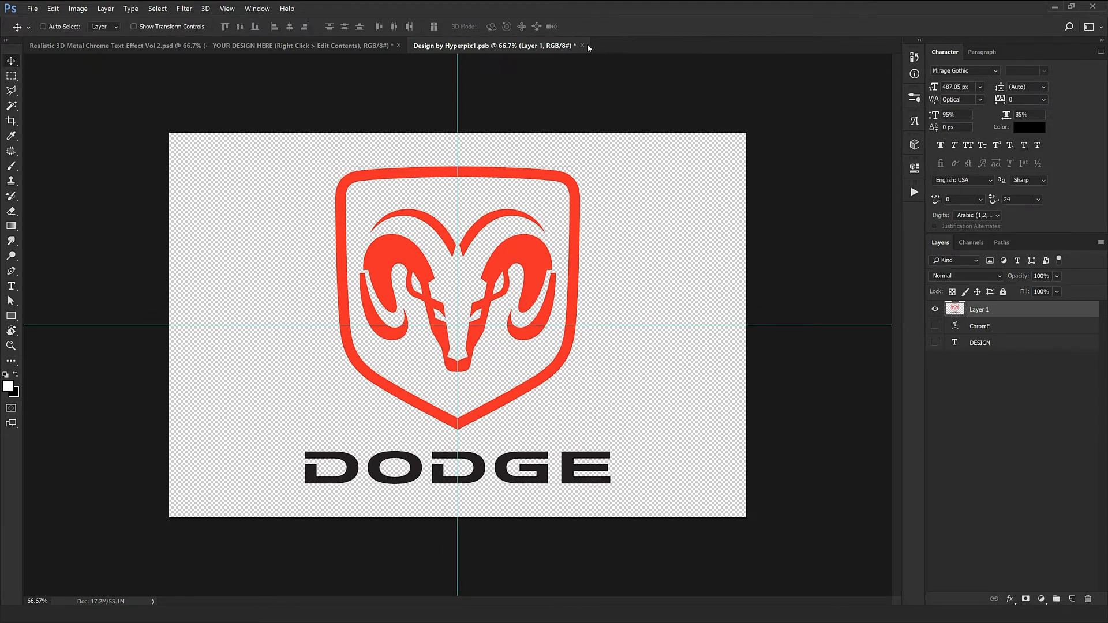
{"action": "left_click", "coordinate": [582, 46]}
{"action": "left_click", "coordinate": [507, 232]}
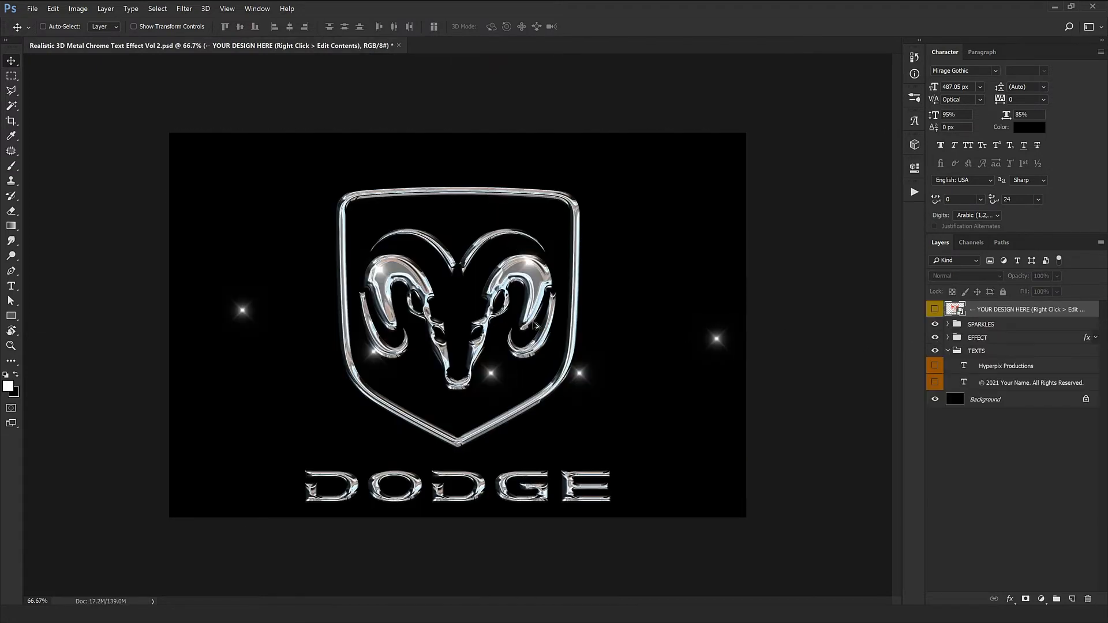
Zoom in to inspect the chrome Dodge logo and its sparkles, then zoom back out
{"action": "key", "text": "ctrl+plus"}
{"action": "left_click_drag", "start_coordinate": [513, 384], "coordinate": [503, 321]}
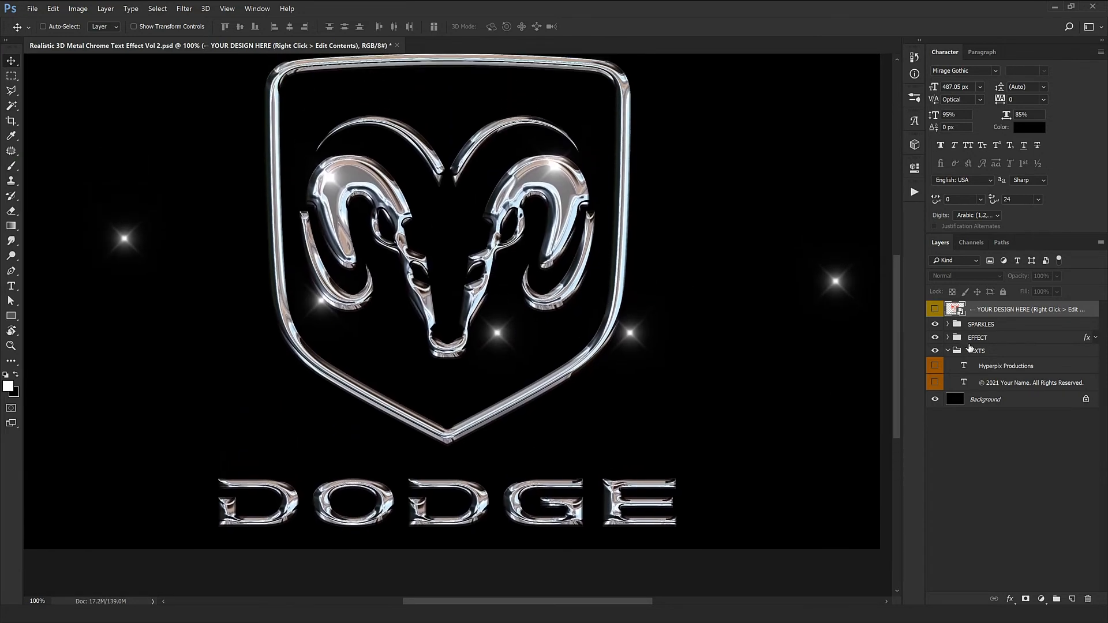
{"action": "left_click", "coordinate": [981, 341]}
{"action": "left_click_drag", "start_coordinate": [552, 236], "coordinate": [560, 319]}
{"action": "left_click_drag", "start_coordinate": [561, 371], "coordinate": [553, 342]}
{"action": "key", "text": "ctrl+minus"}
{"action": "key", "text": "ctrl+minus"}
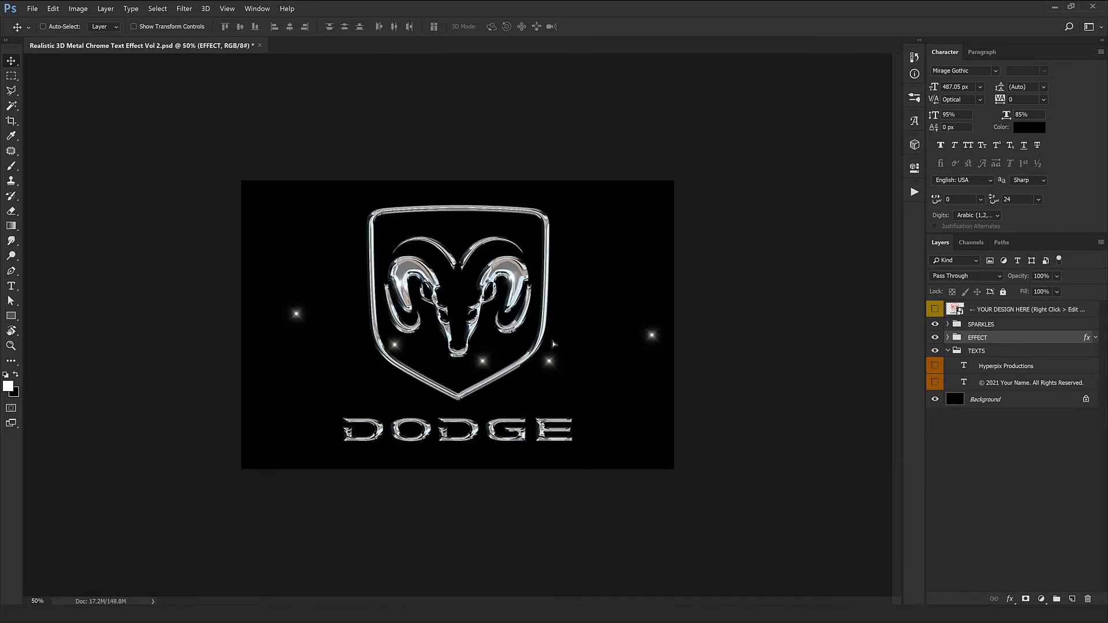
Expand the SPARKLES group and move the first Sparkle's flare to the shield's top-right corner
{"action": "left_click", "coordinate": [952, 326]}
{"action": "left_click", "coordinate": [948, 324]}
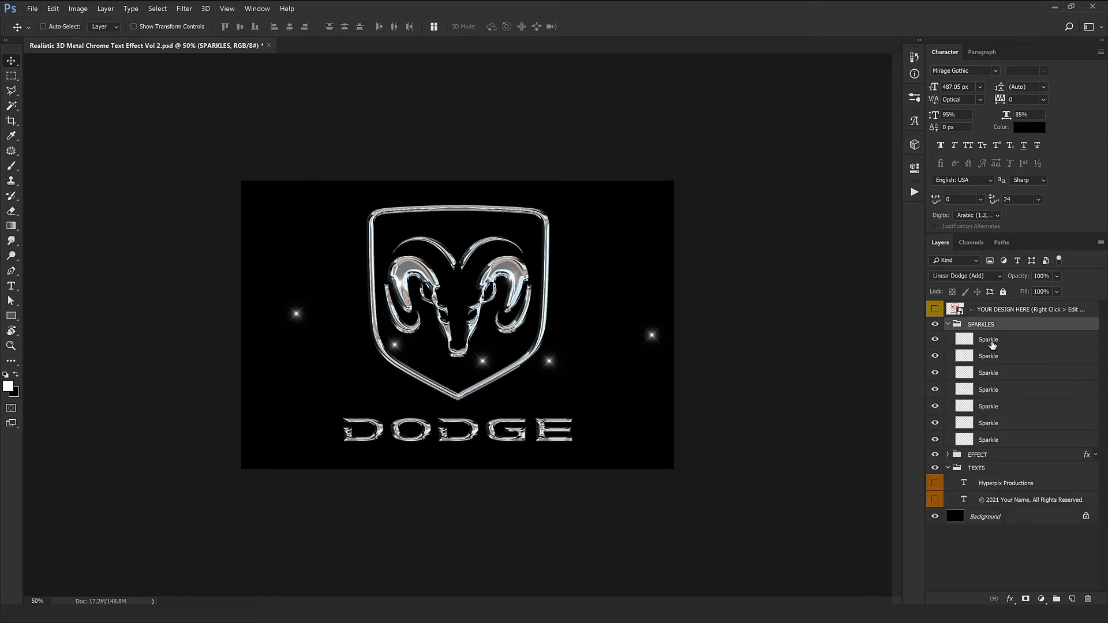
{"action": "left_click", "coordinate": [968, 338]}
{"action": "key", "text": "ctrl+plus"}
{"action": "left_click_drag", "start_coordinate": [430, 329], "coordinate": [577, 239]}
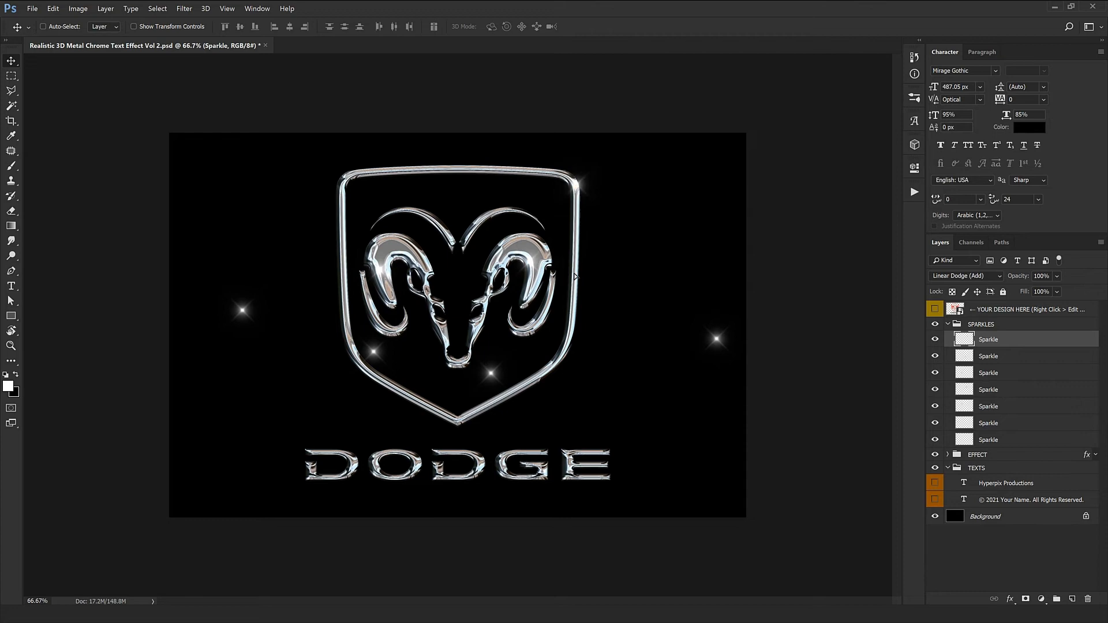
Delete all Sparkle layers except the first one
{"action": "left_click", "coordinate": [1012, 358]}
{"action": "left_click", "coordinate": [1017, 440], "text": "shift"}
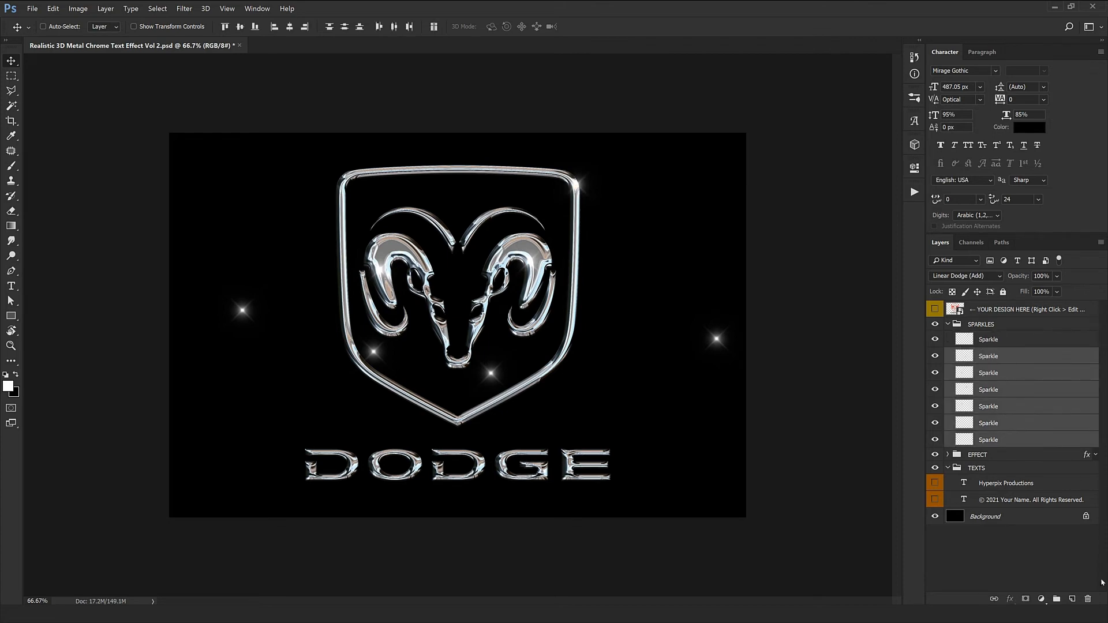
{"action": "left_click", "coordinate": [1090, 598]}
Duplicate the Sparkle layer and move the copy's flare down onto the ram's muzzle
{"action": "scroll", "coordinate": [592, 231], "scroll_direction": "up", "scroll_amount": 1}
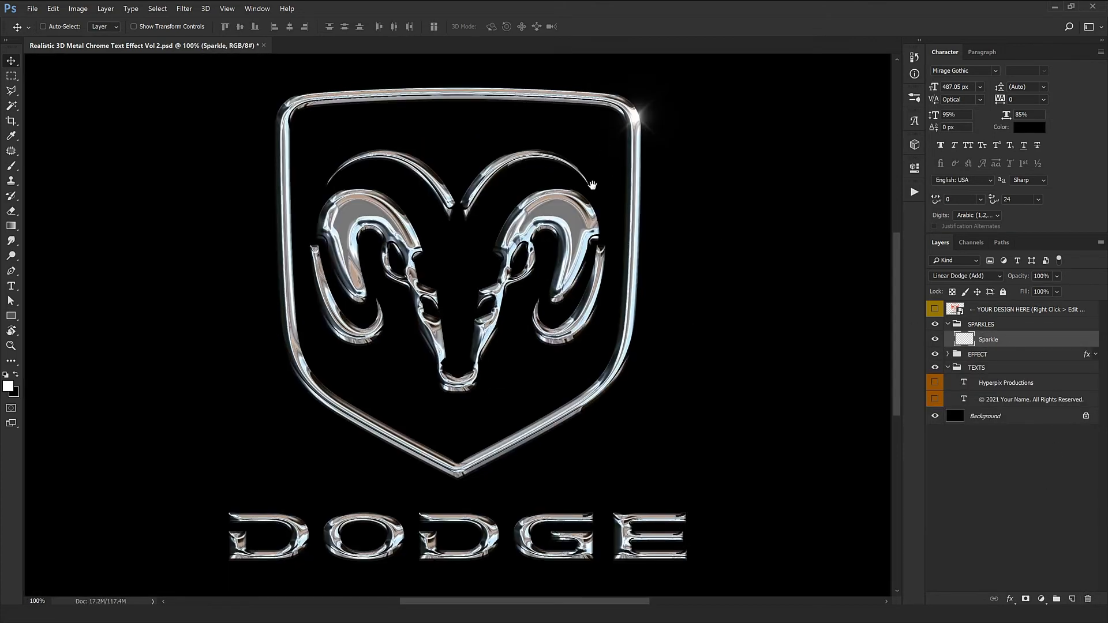
{"action": "left_click_drag", "start_coordinate": [585, 245], "coordinate": [551, 235]}
{"action": "key", "text": "ctrl+t"}
{"action": "key", "text": "Return"}
{"action": "left_click_drag", "start_coordinate": [623, 245], "coordinate": [400, 326]}
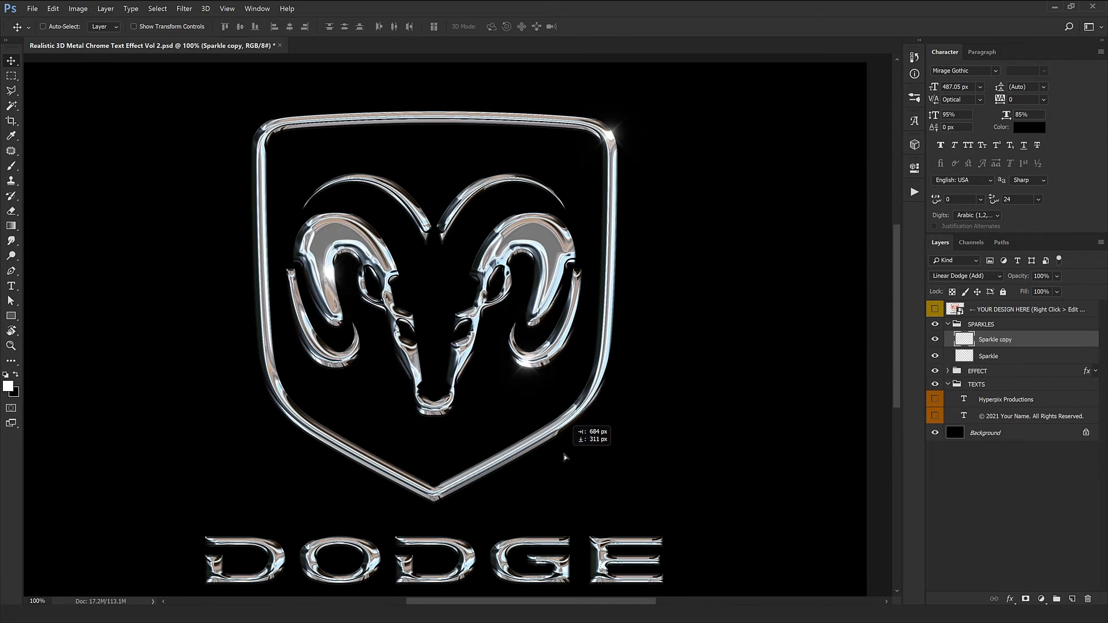